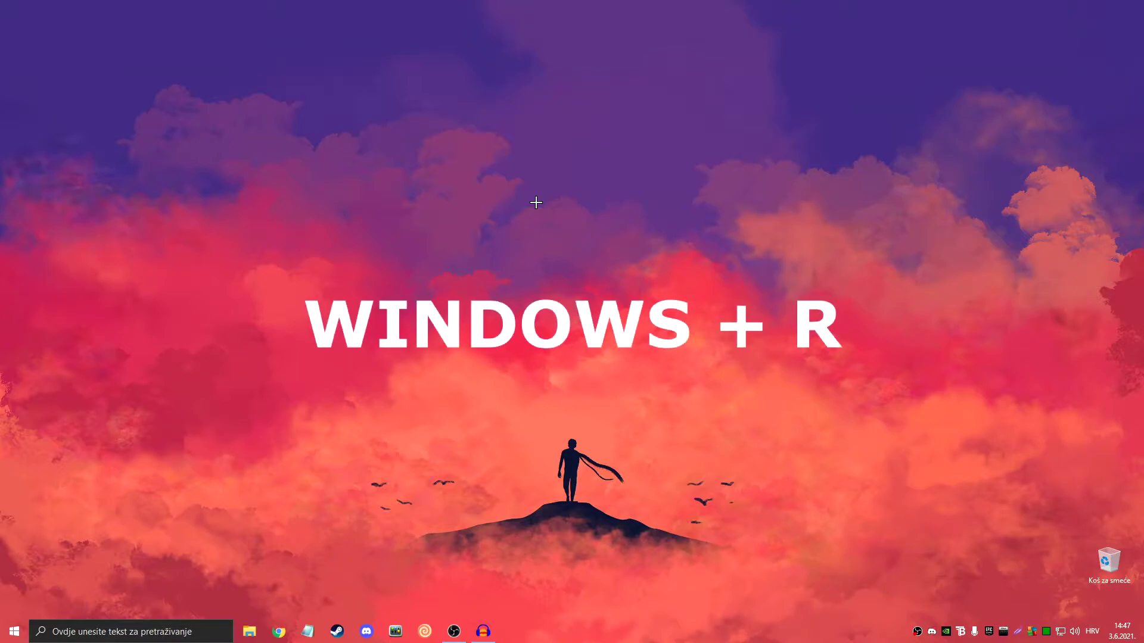
Open the %appdata% location through the Run dialog and go into the .minecraft folder
key(super+r)
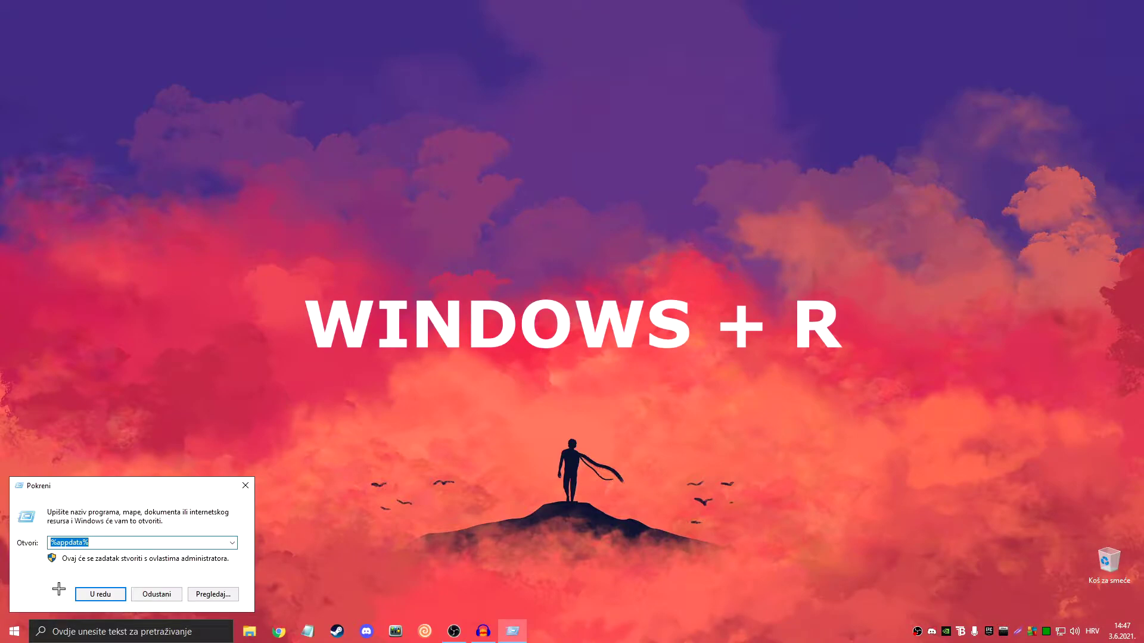
click(62, 546)
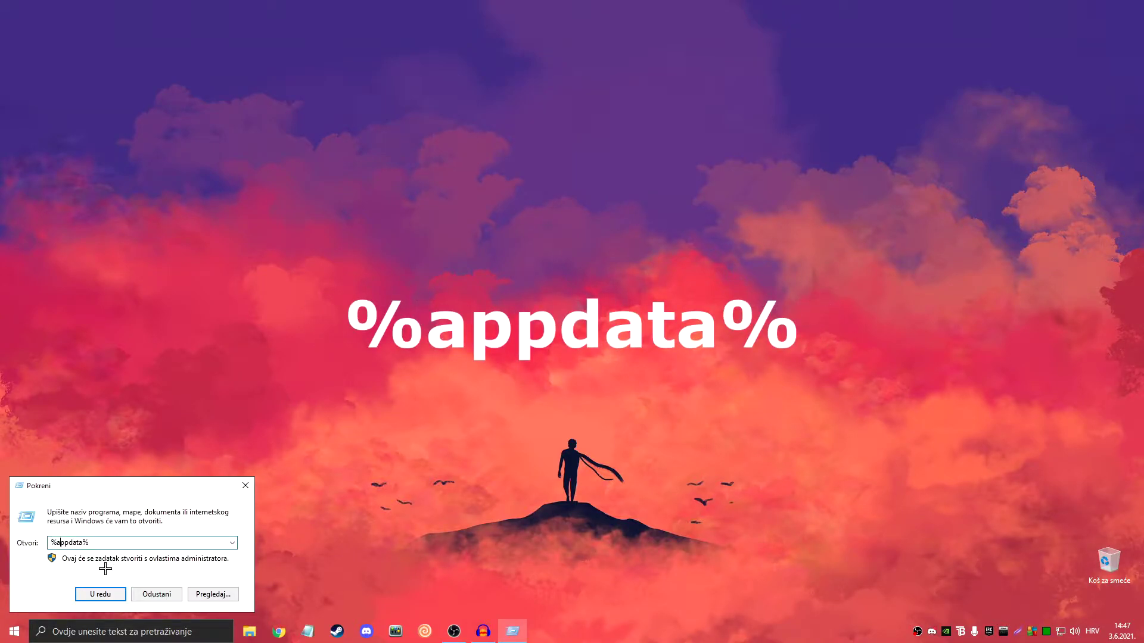
click(106, 594)
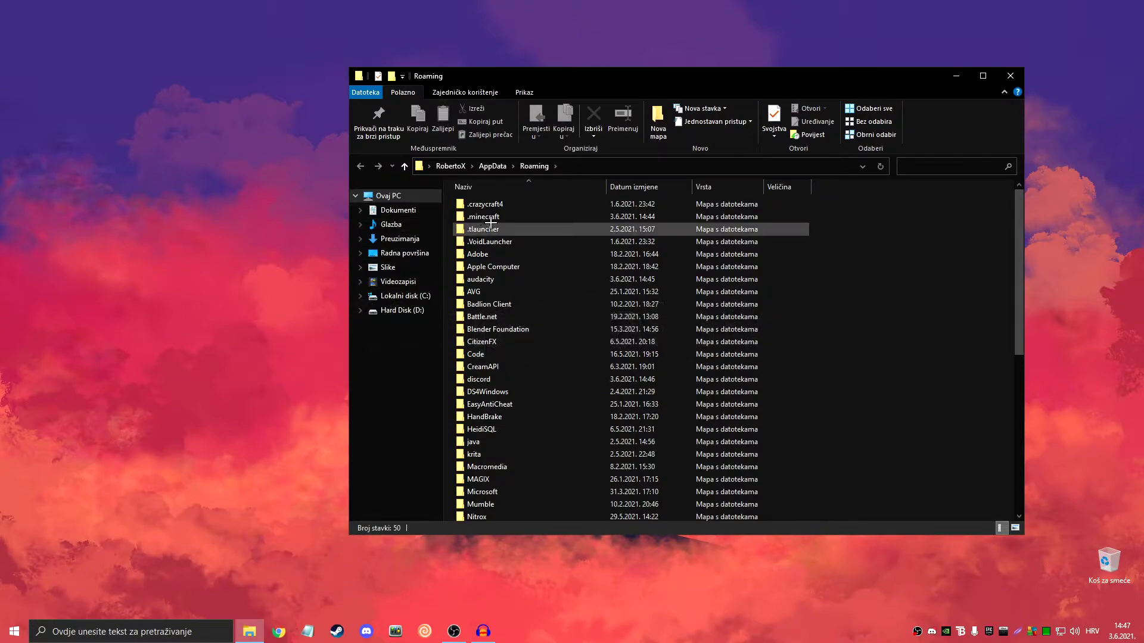
double_click(521, 217)
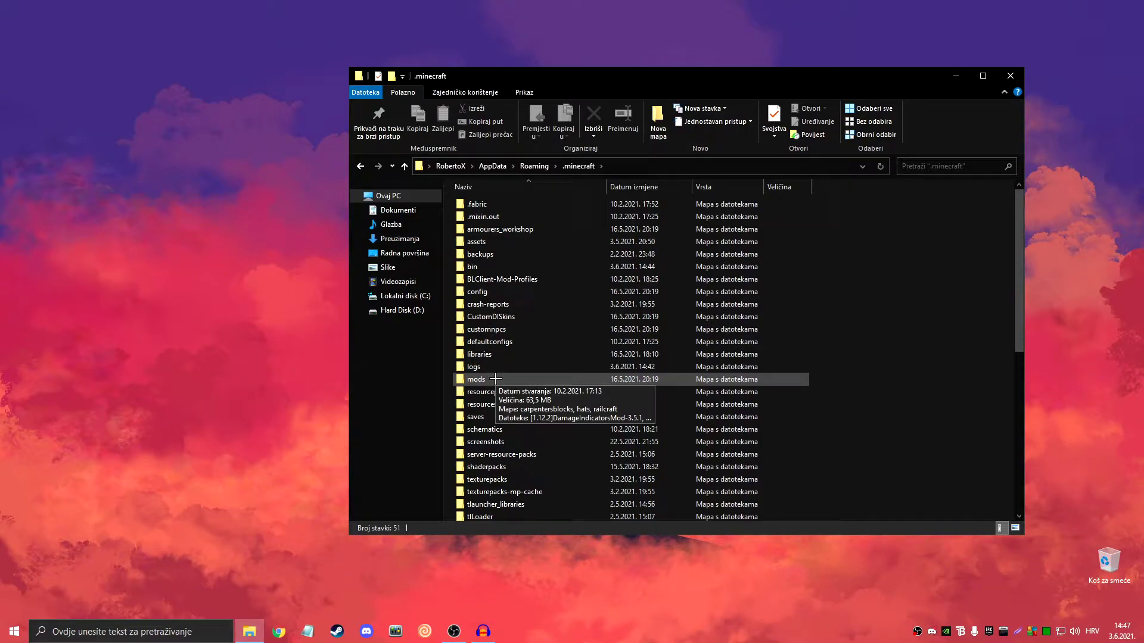
Create a folder named "moda" inside .minecraft and delete it again
right_click(969, 262)
mouse_move(1005, 422)
click(817, 437)
text(moda)
key(Return)
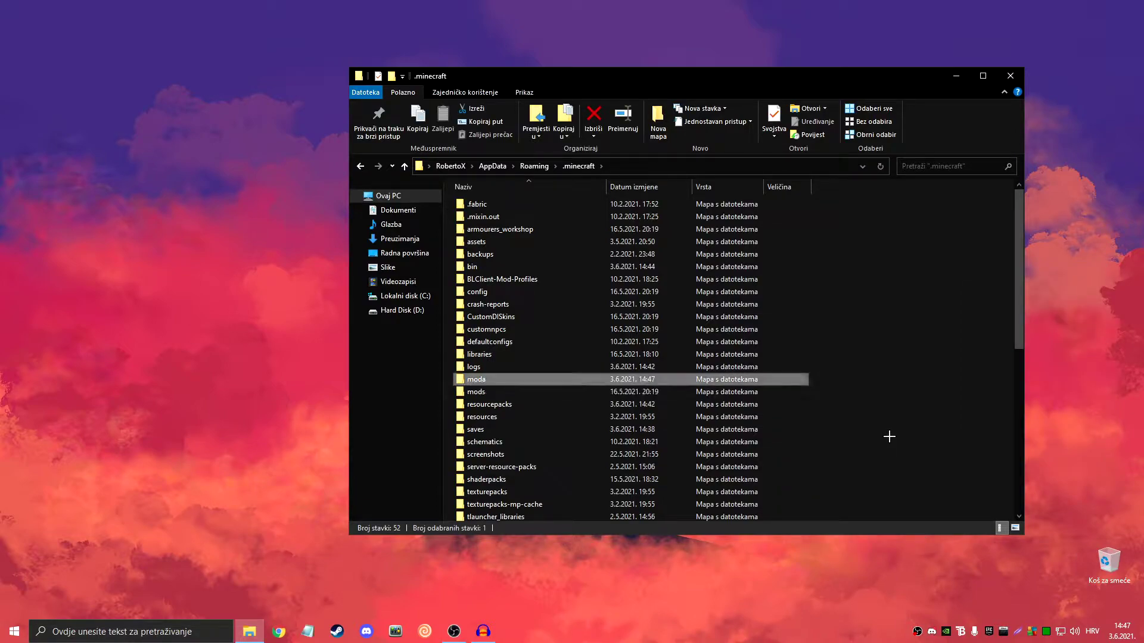
right_click(533, 380)
click(563, 580)
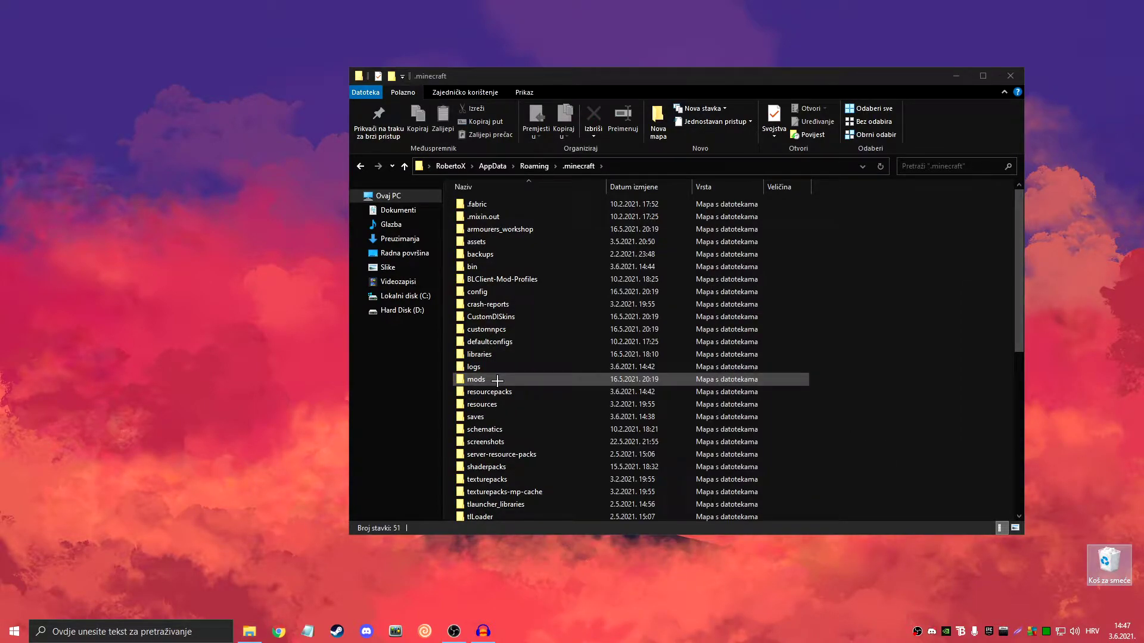
Open the mods folder in .minecraft and delete all the folders and mod files in it
double_click(498, 380)
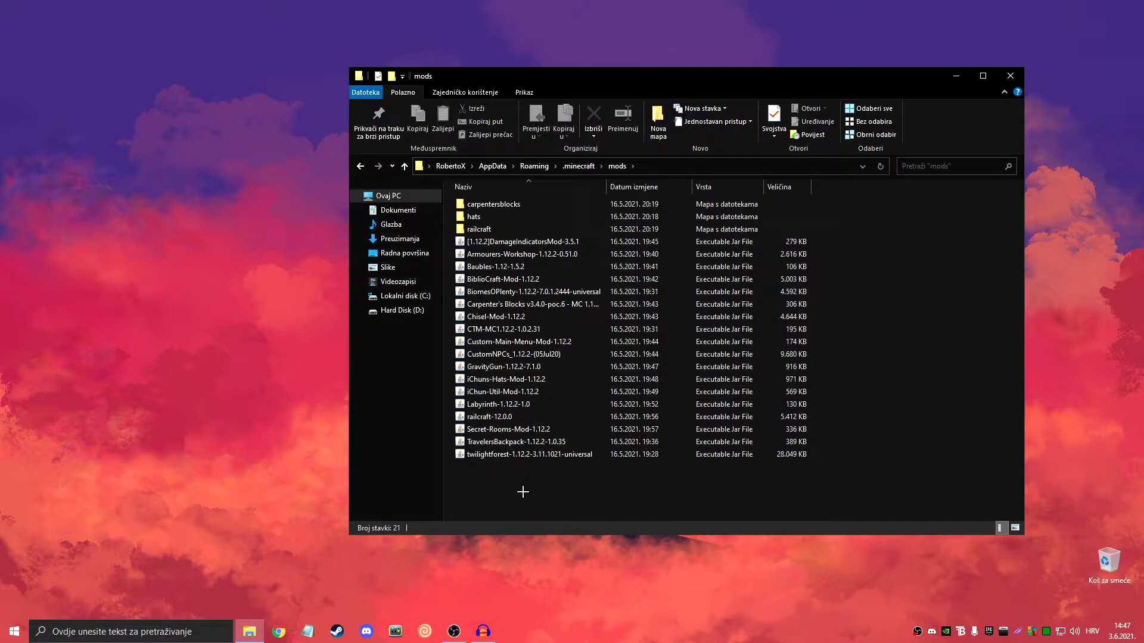
drag(523, 491, 547, 217)
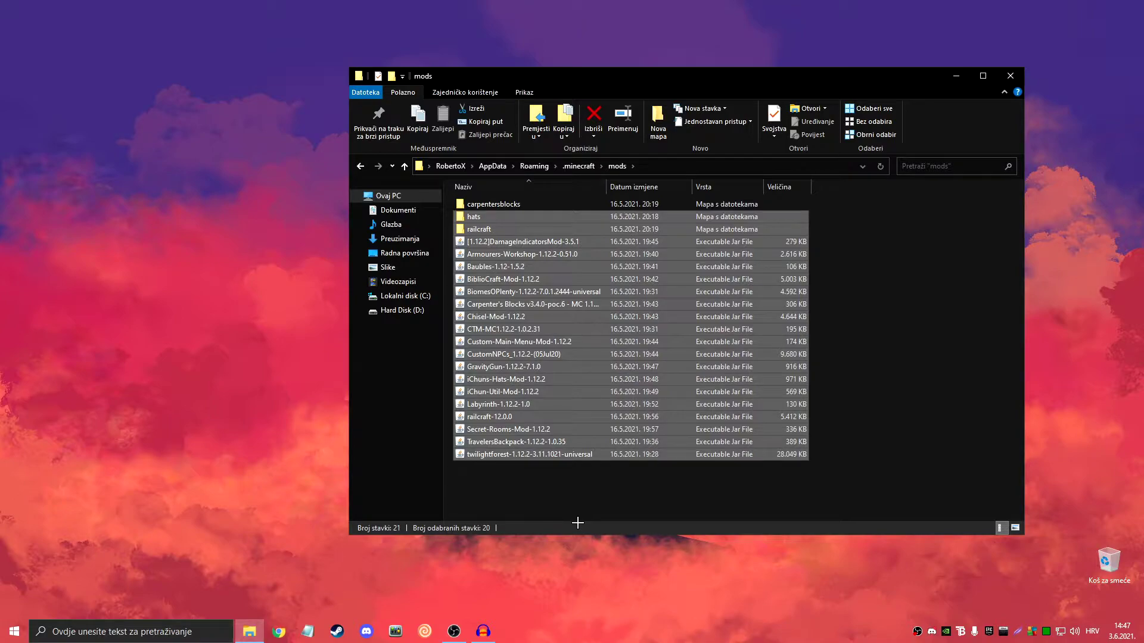
drag(638, 74, 571, 26)
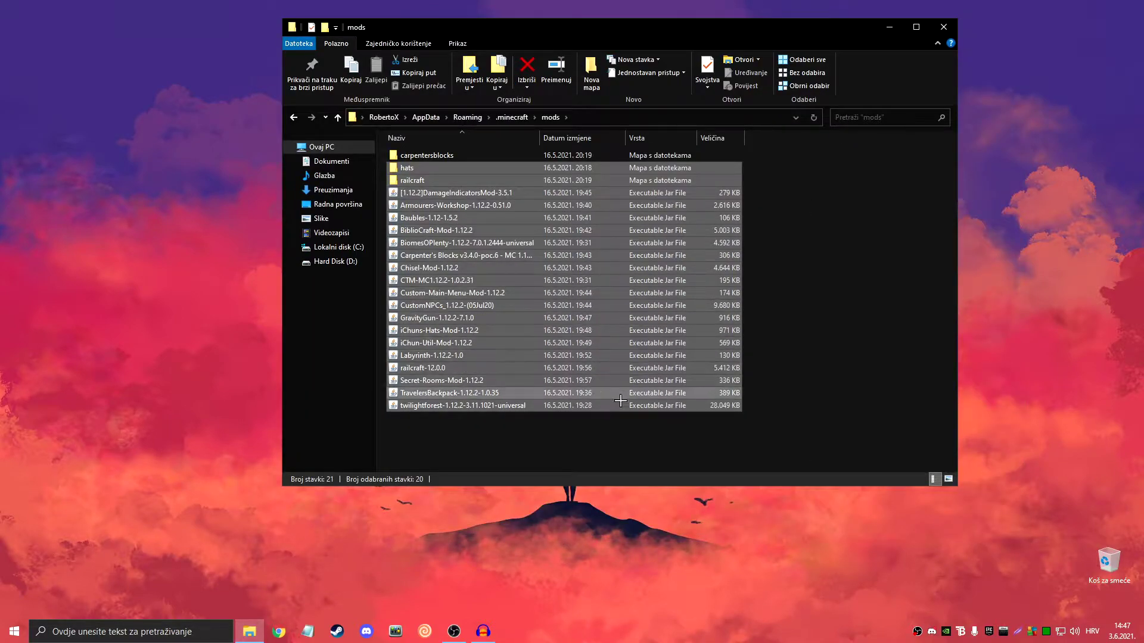
click(587, 439)
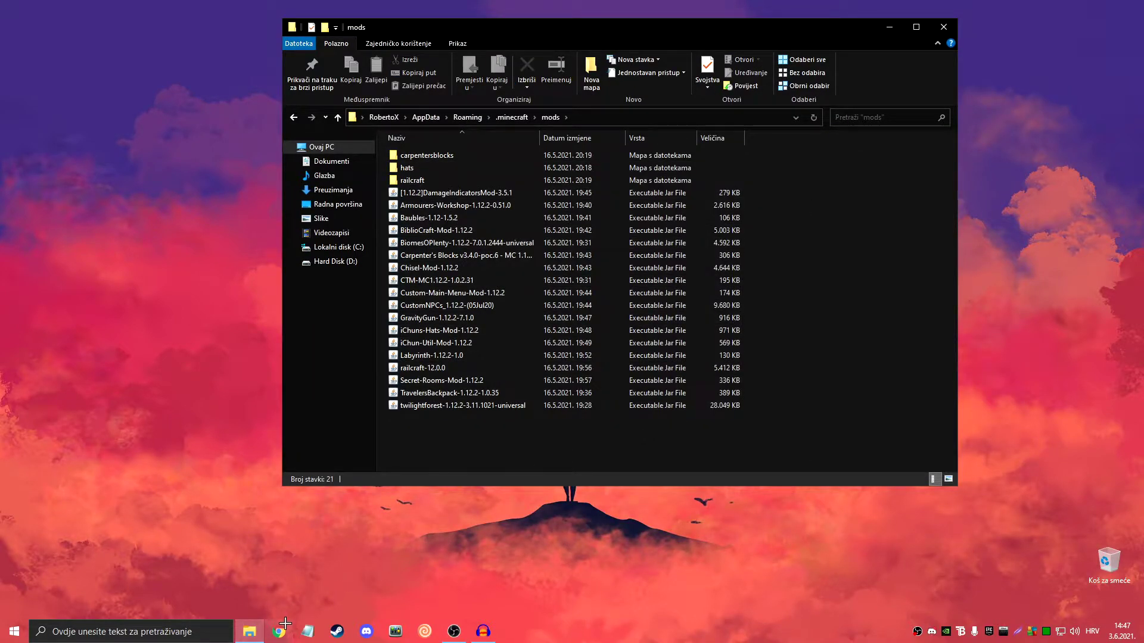
drag(438, 412, 406, 165)
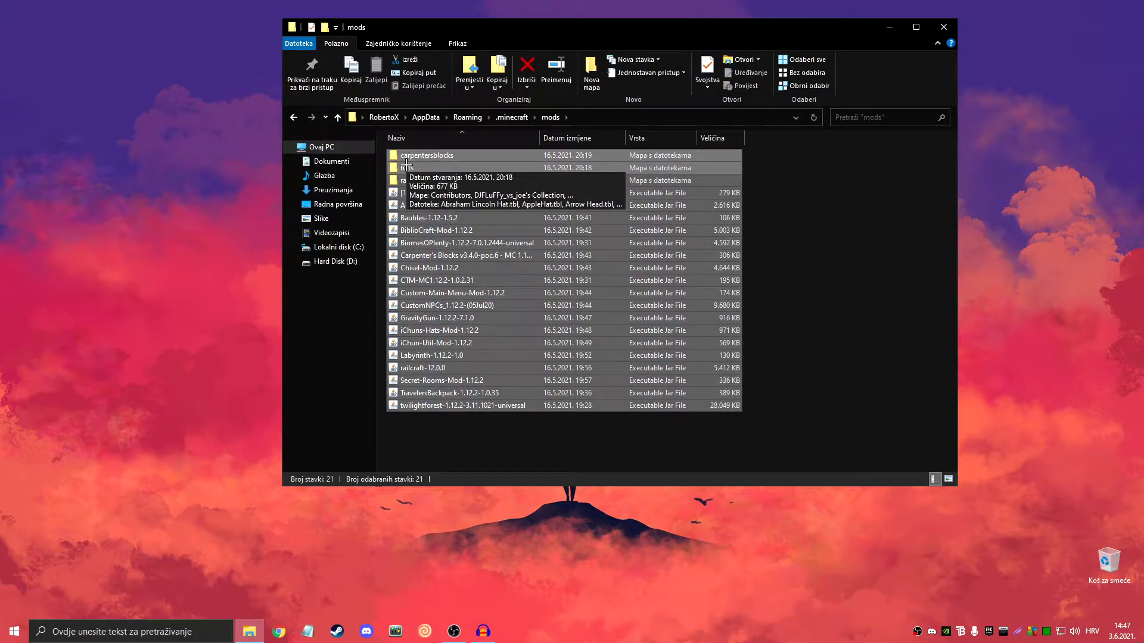
key(Delete)
click(299, 570)
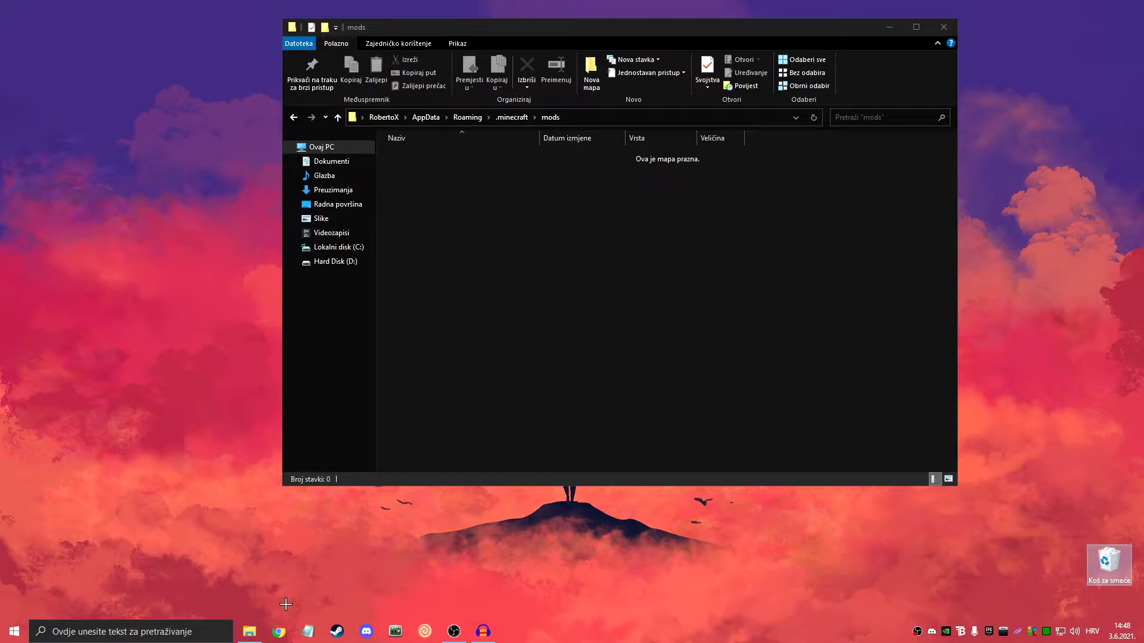
Switch to Chrome, search for "forge minecraft" and open the Minecraft Forge downloads page for 1.16.5
click(280, 631)
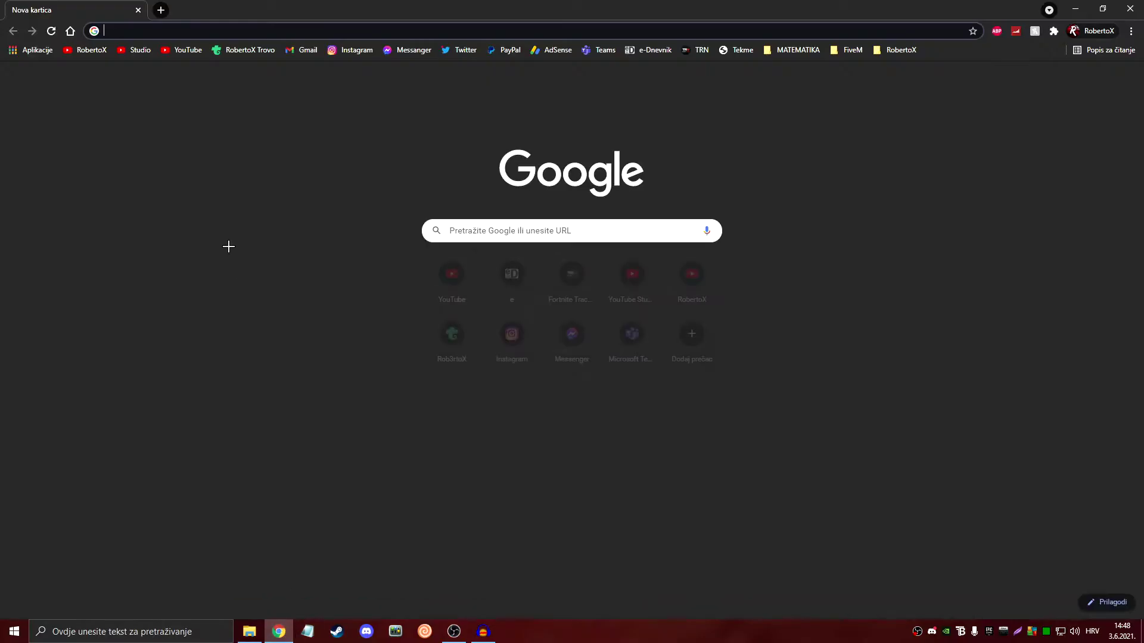
text(forge mijne)
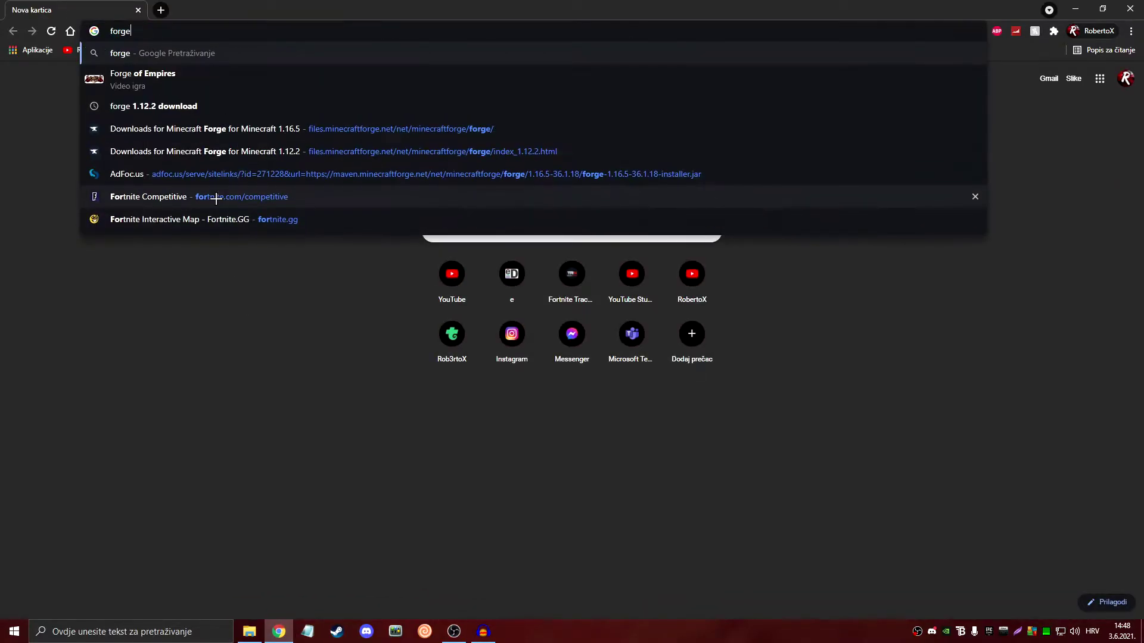
key(BackSpace)
key(BackSpace)
key(BackSpace)
text(necraft)
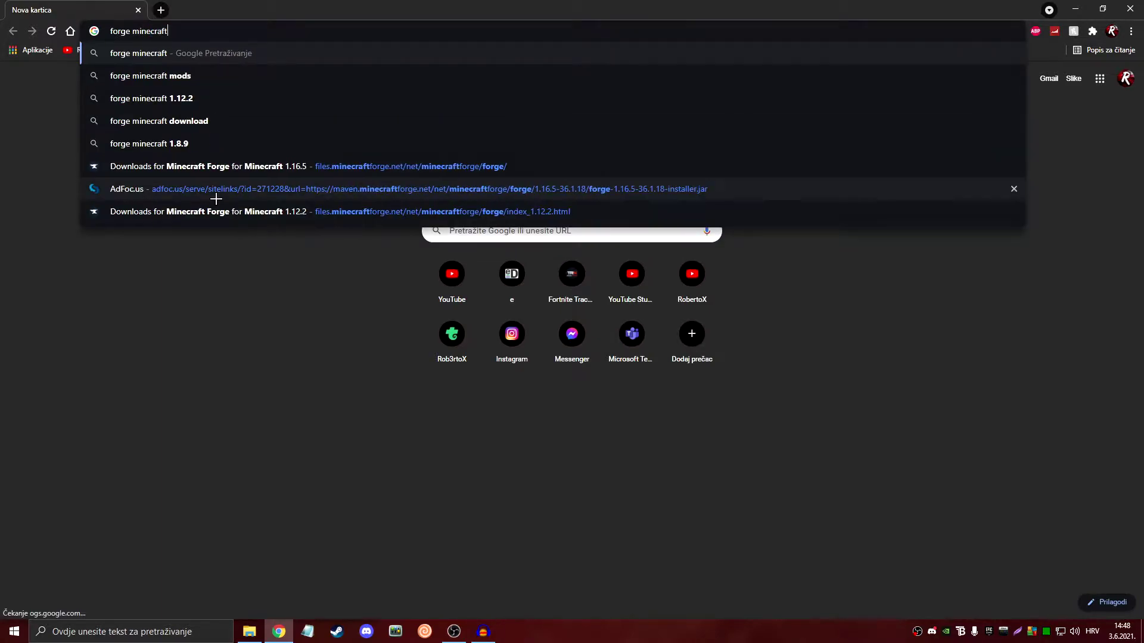
key(Return)
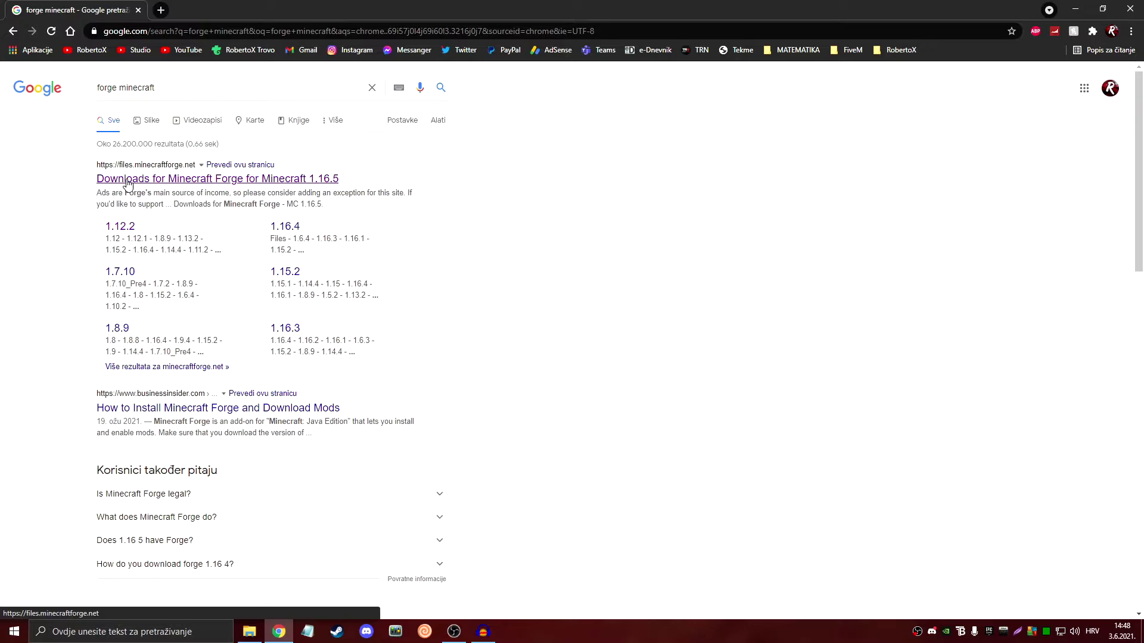
click(224, 180)
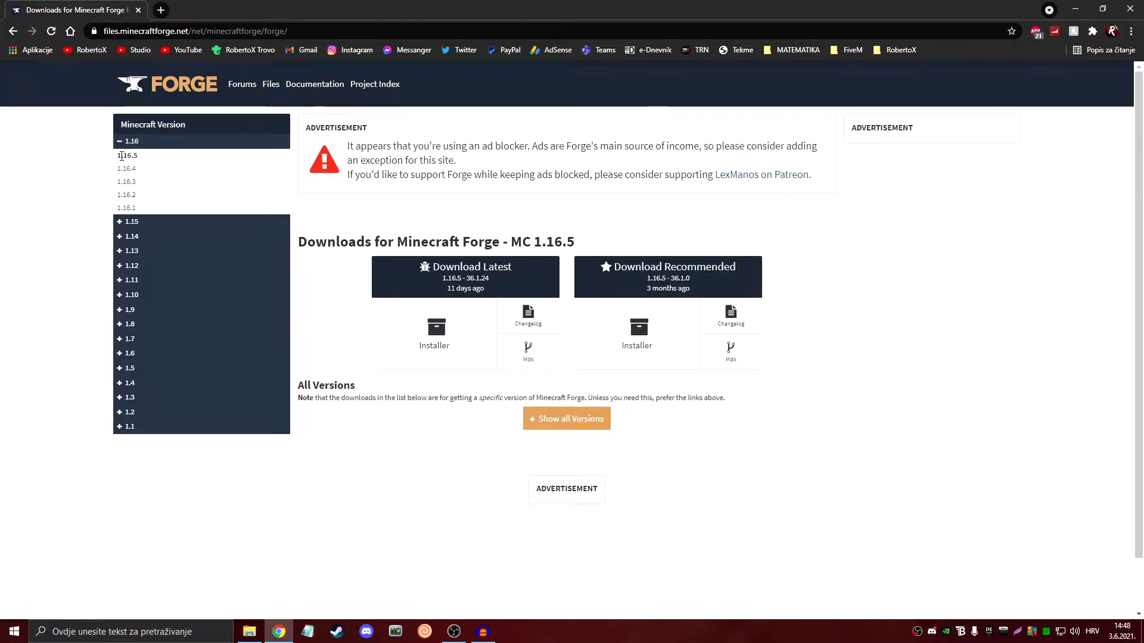
Download the latest Forge 1.16.5 - 36.1.24 installer, skipping the advertisement, and save it to the desktop
double_click(122, 156)
click(145, 173)
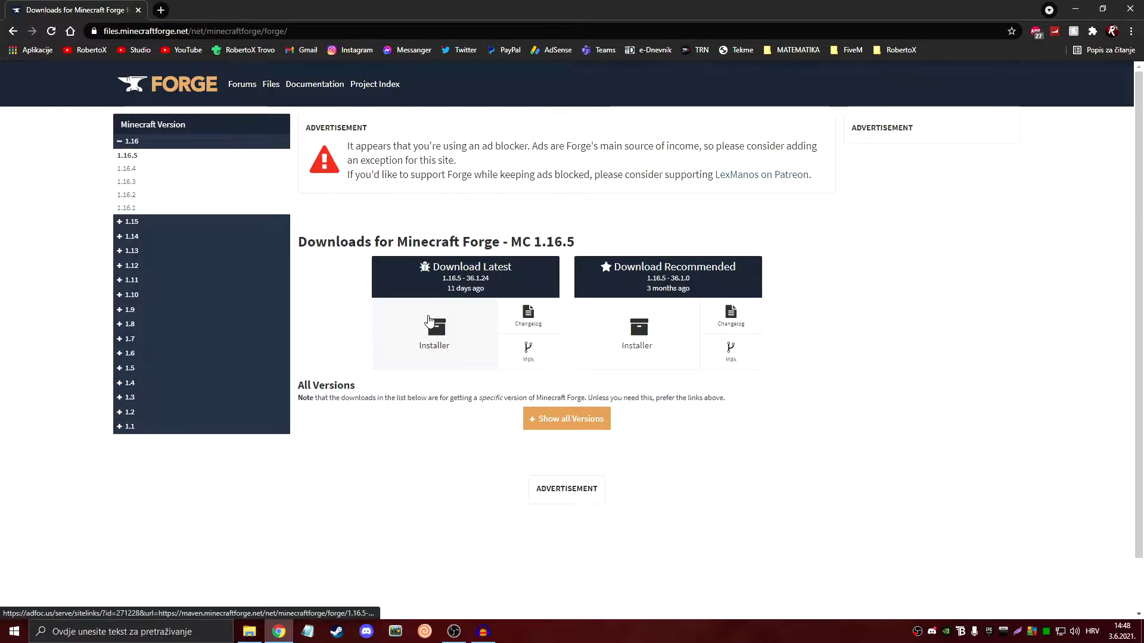
click(428, 315)
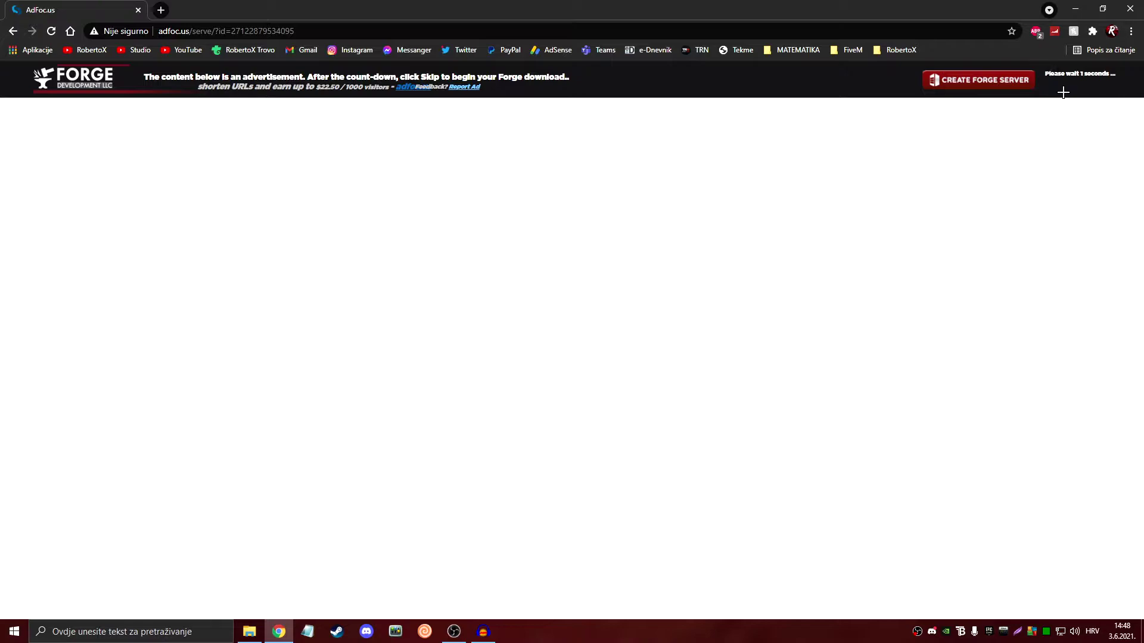
click(1072, 88)
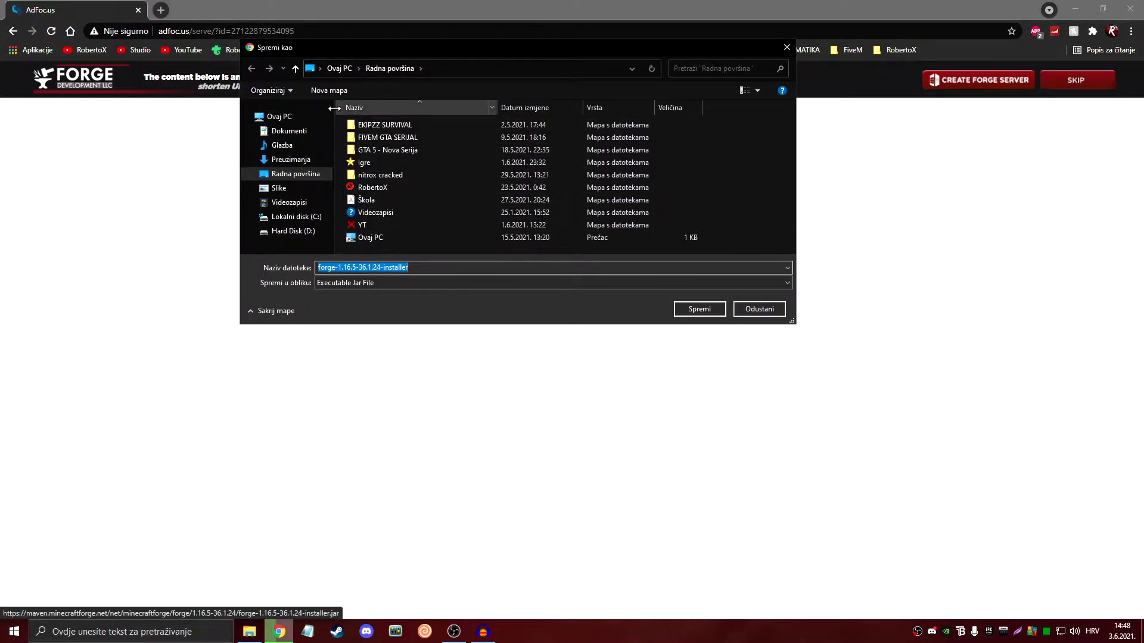
click(267, 177)
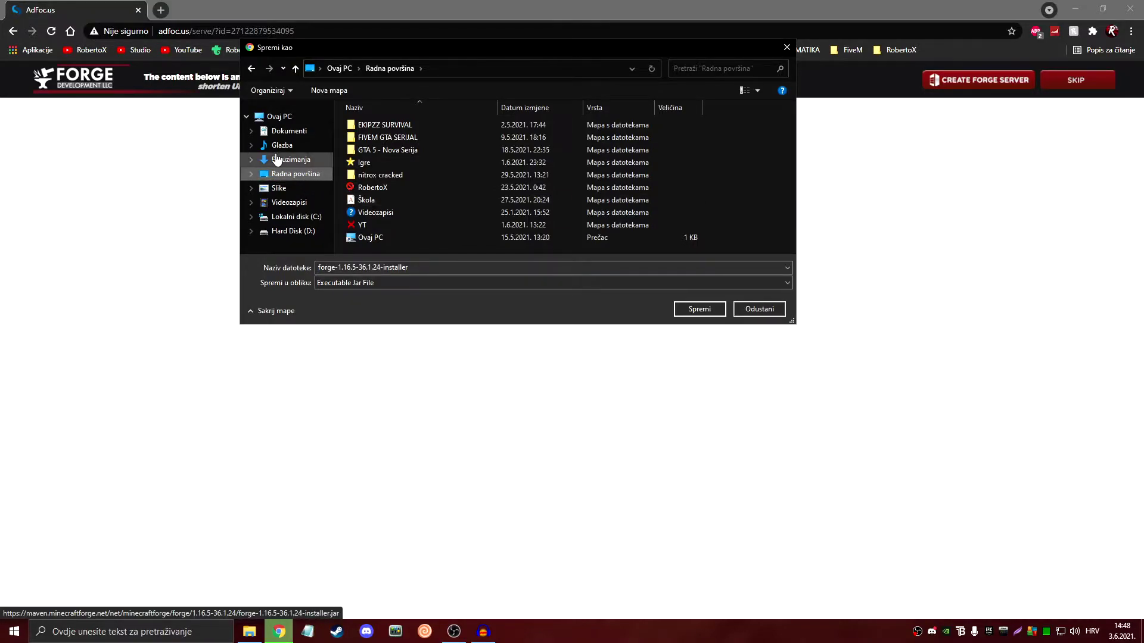
click(692, 304)
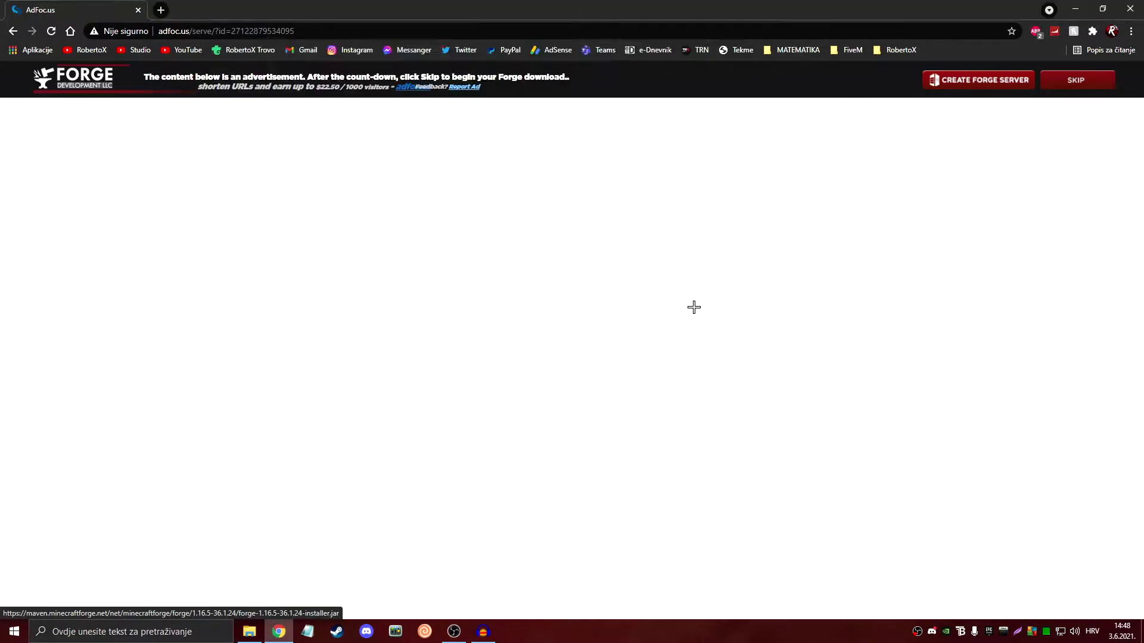
Remove the Forge installer's entry from Chrome's download list and clear the open windows off the desktop
click(1096, 603)
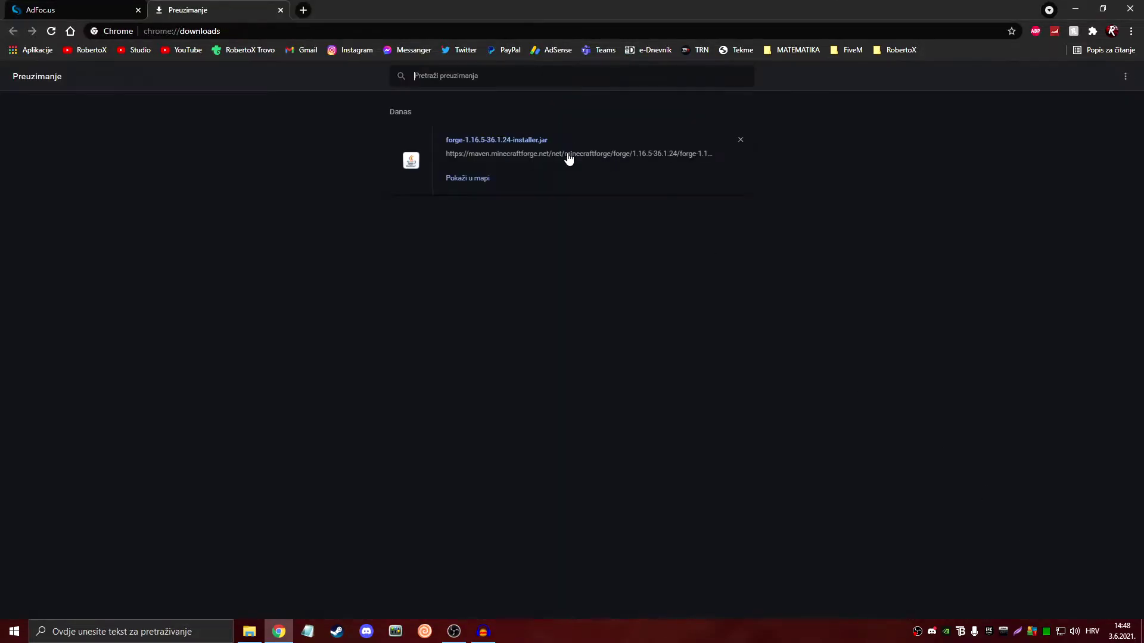
click(745, 144)
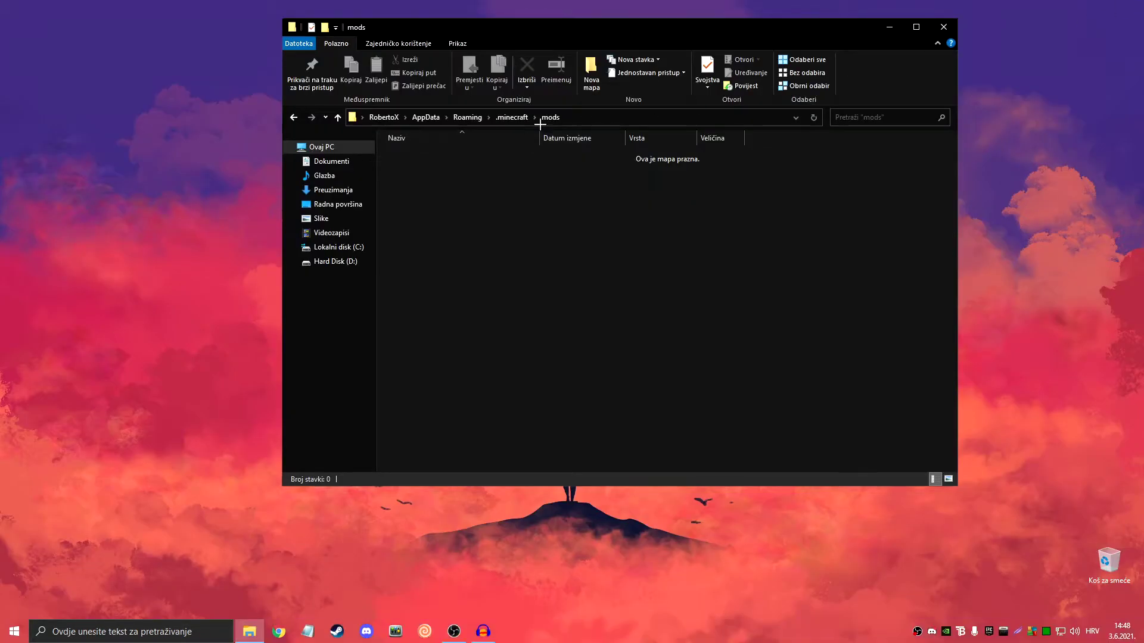
click(886, 28)
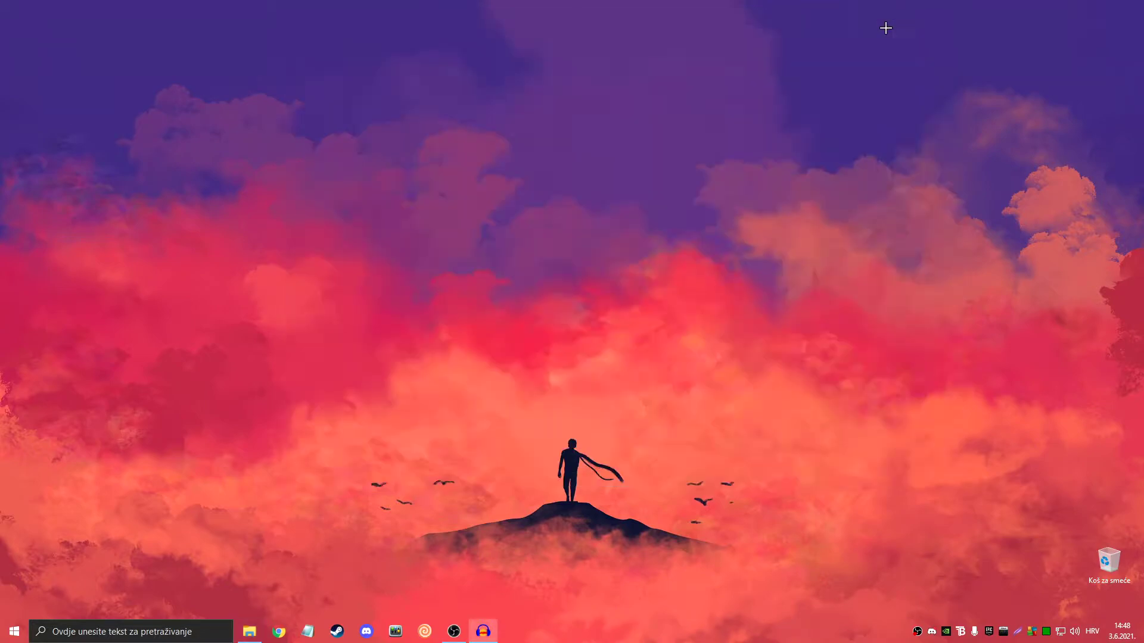
Refresh the desktop and move the forge-1.16.5-36.1.24-installer icon near the middle of it
right_click(796, 60)
click(827, 95)
drag(20, 23, 514, 200)
drag(407, 136, 627, 285)
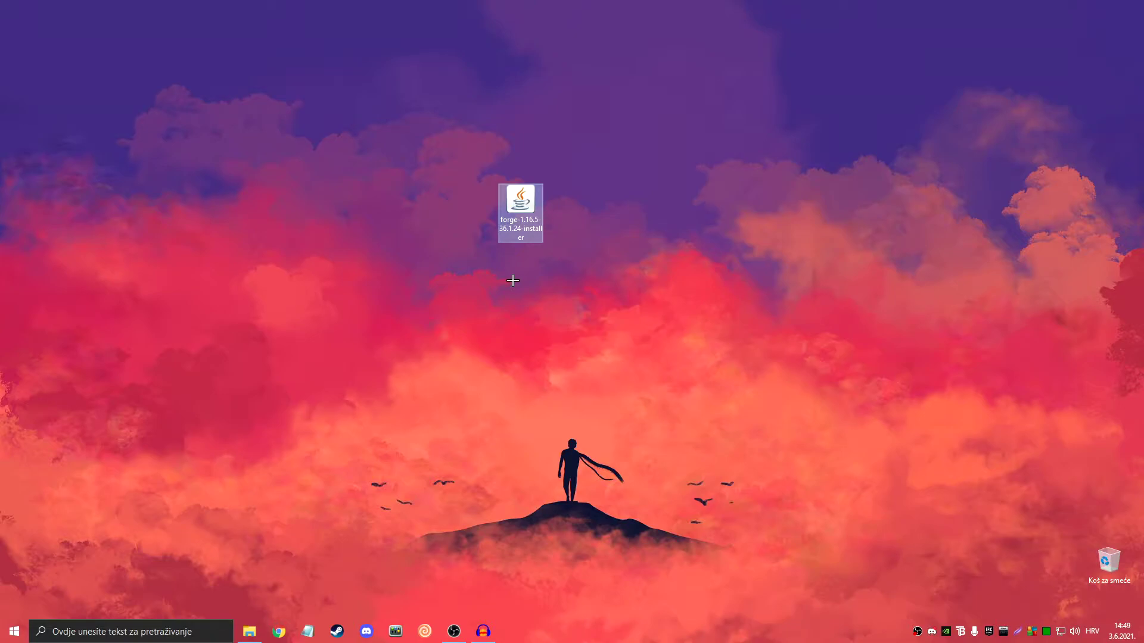
Run the Forge installer with the Install client option into the .minecraft folder and close it when done
double_click(521, 211)
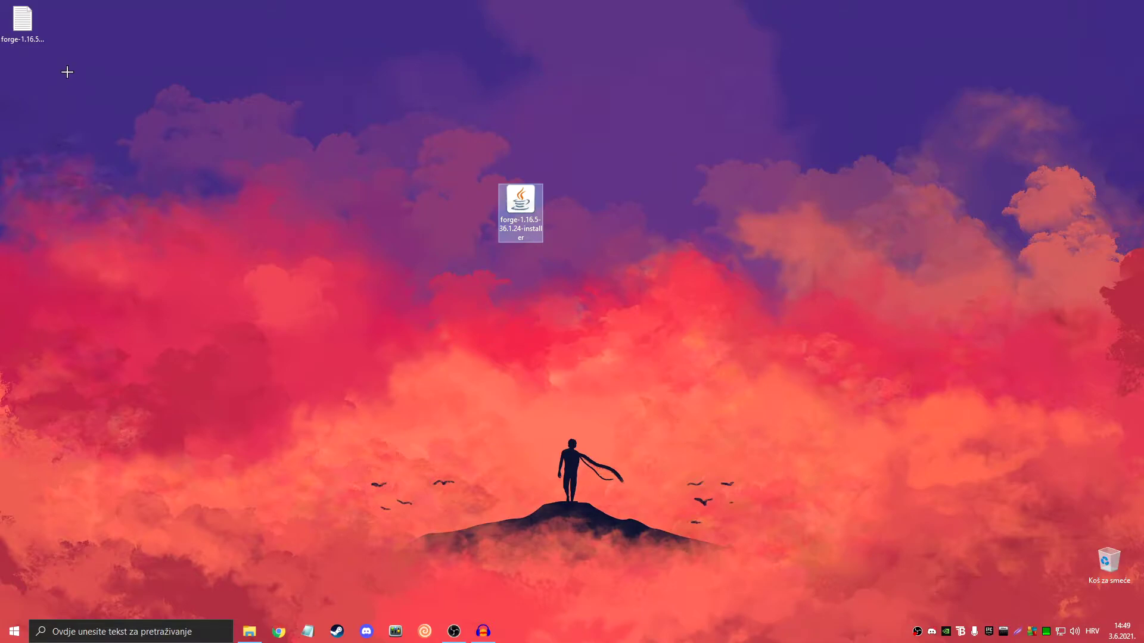
drag(529, 225, 557, 206)
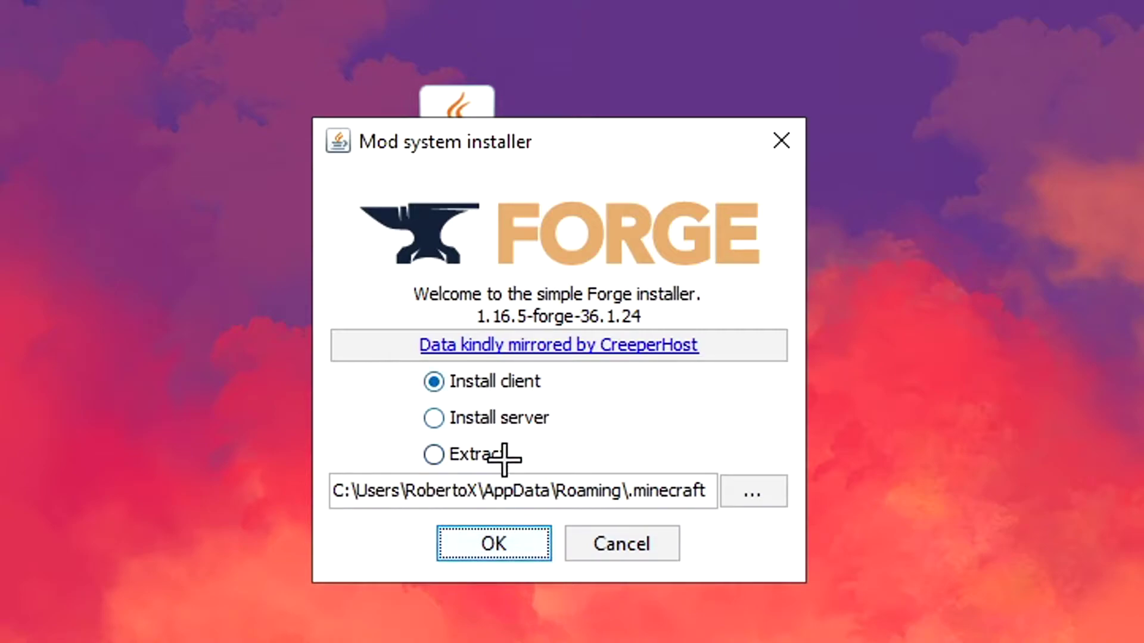
click(519, 540)
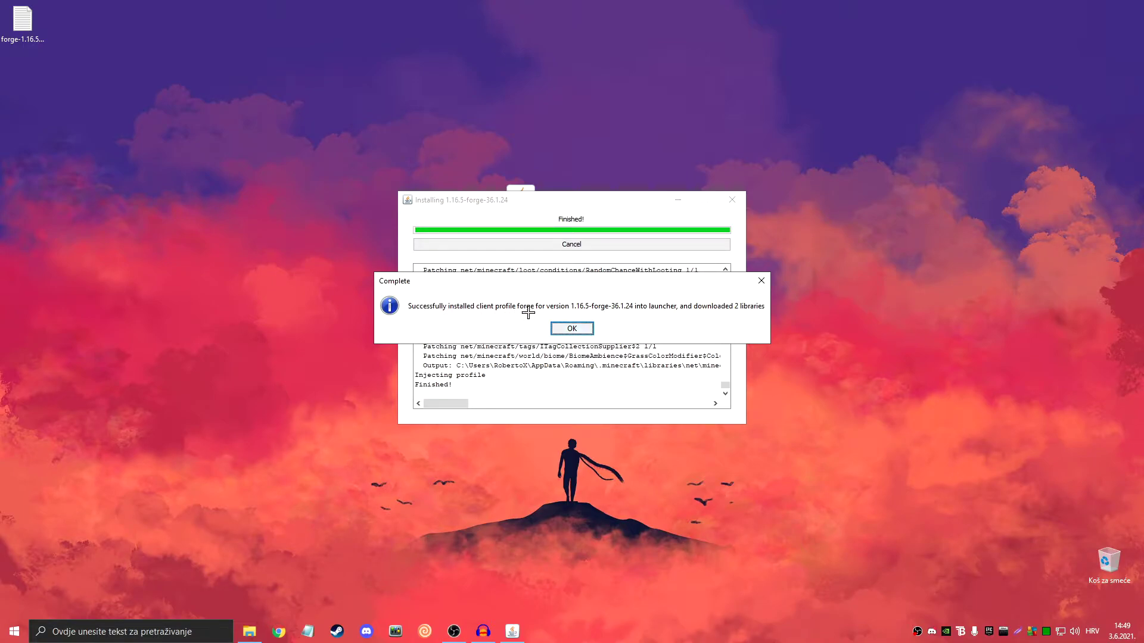
click(572, 329)
Delete the Forge installer and its log file from the desktop and empty the Recycle Bin
drag(833, 380, 15, 19)
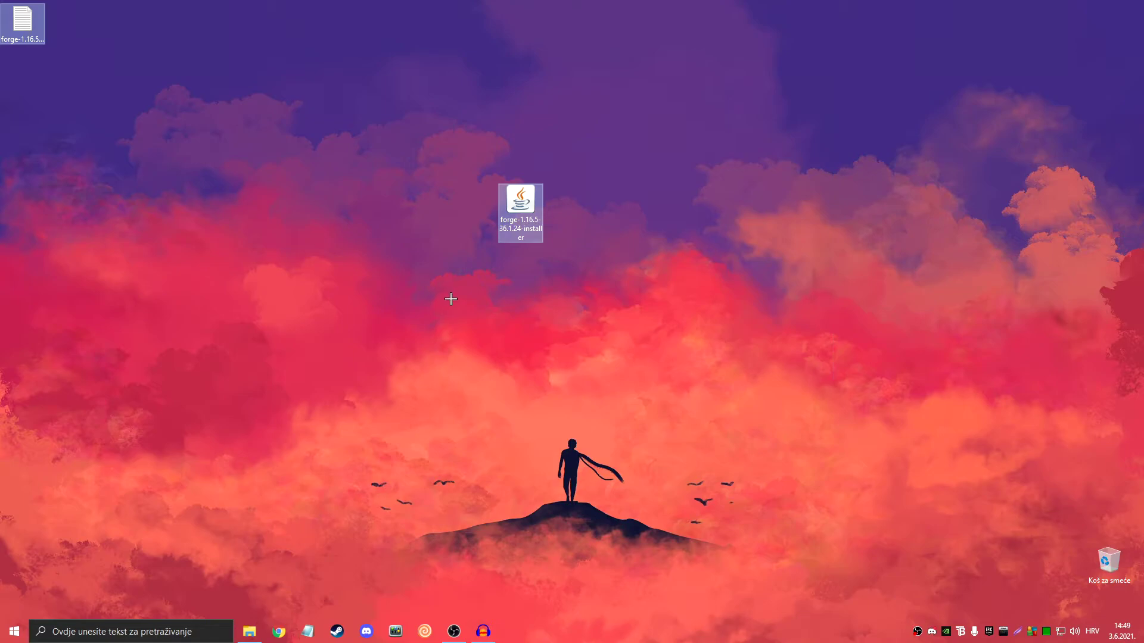
key(Delete)
right_click(1113, 545)
click(1037, 505)
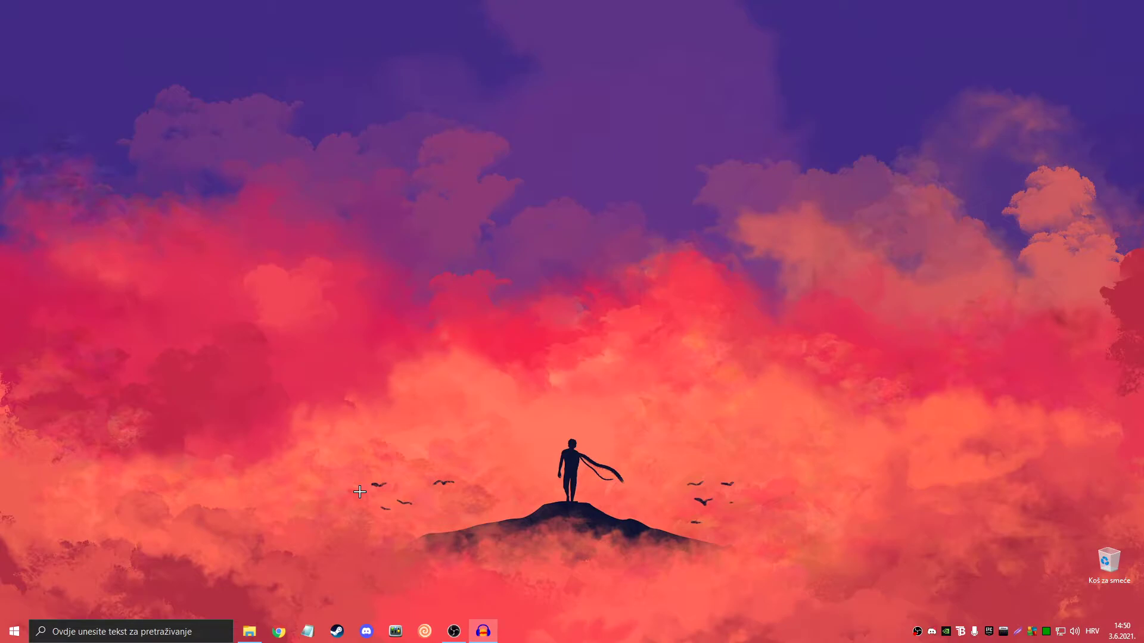
Open Chrome and search Google for "lucky block mod 1.16.5"
click(279, 631)
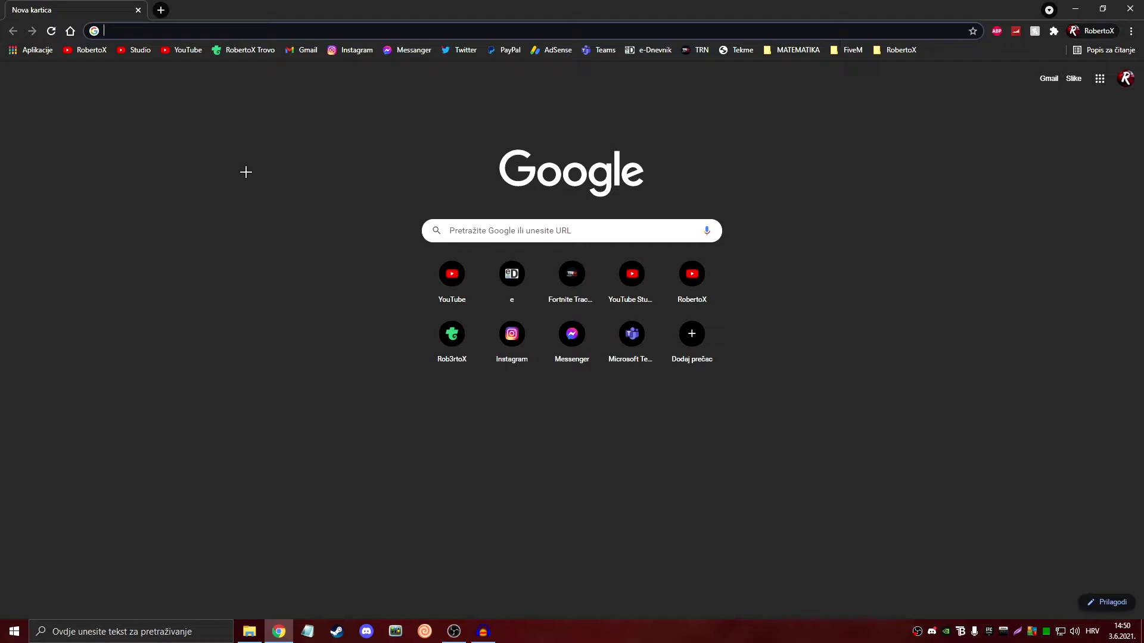
text(lucky )
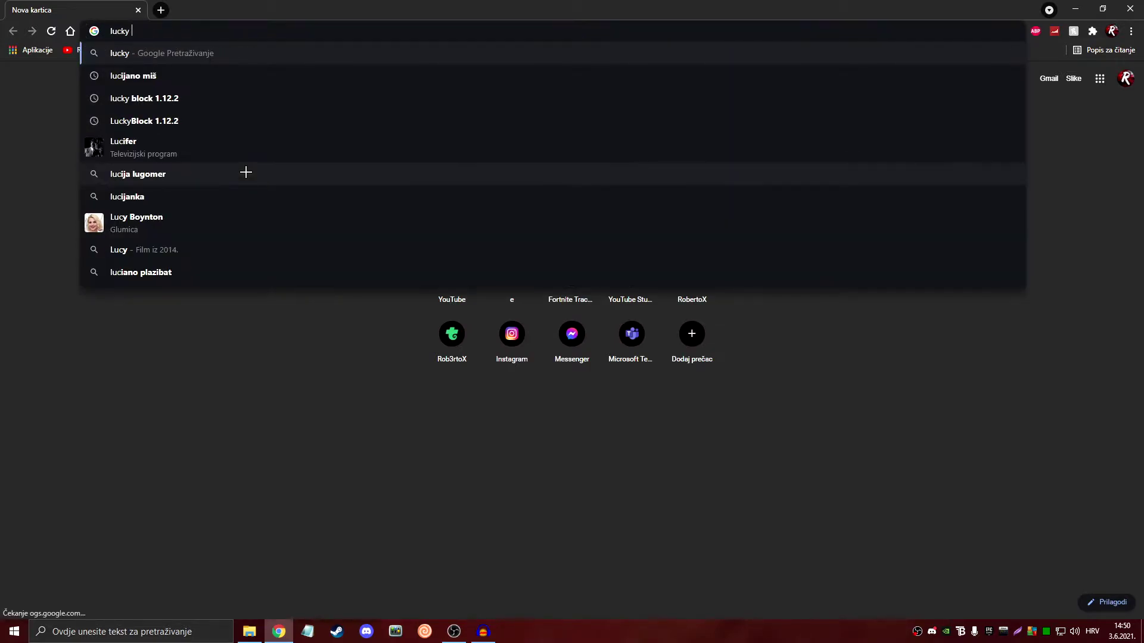
text(block mod 1.15)
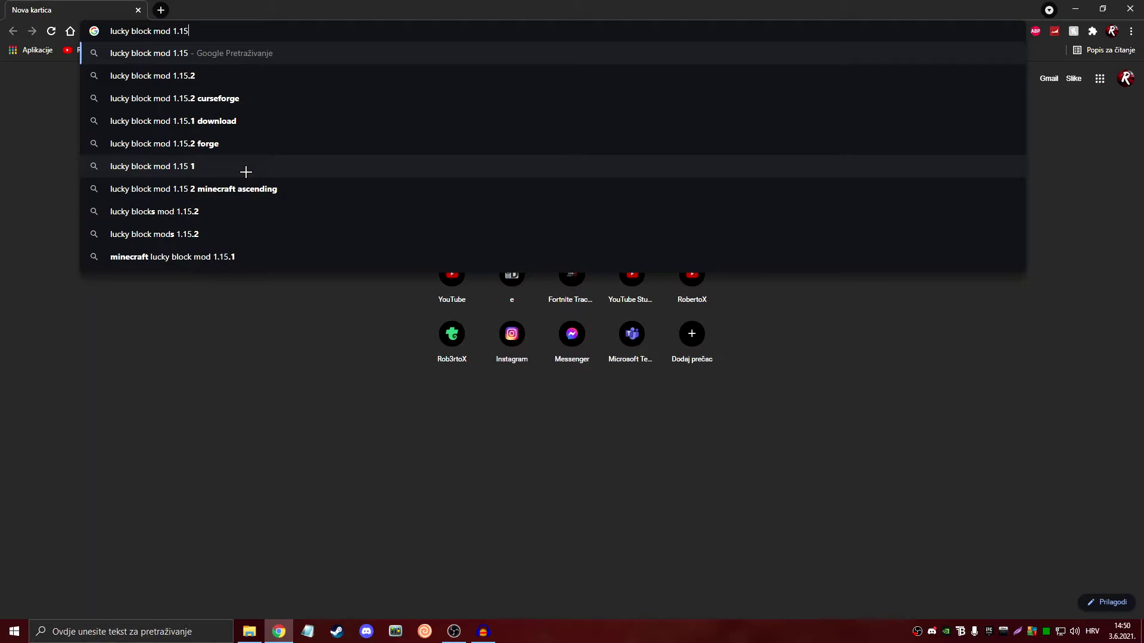
key(BackSpace)
text(6.5)
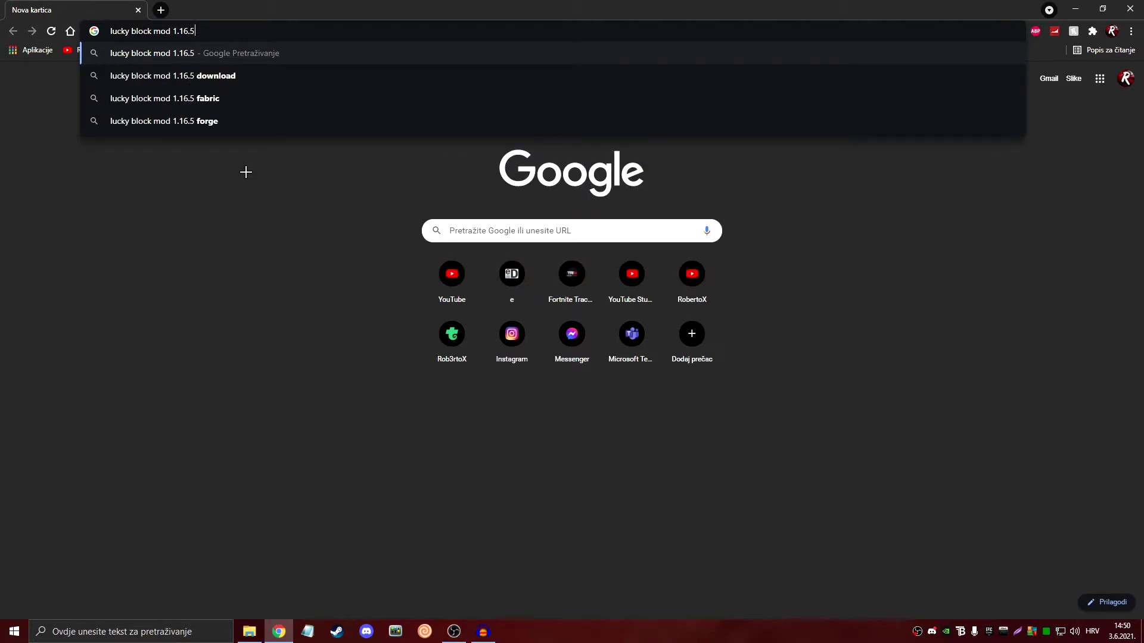
key(Return)
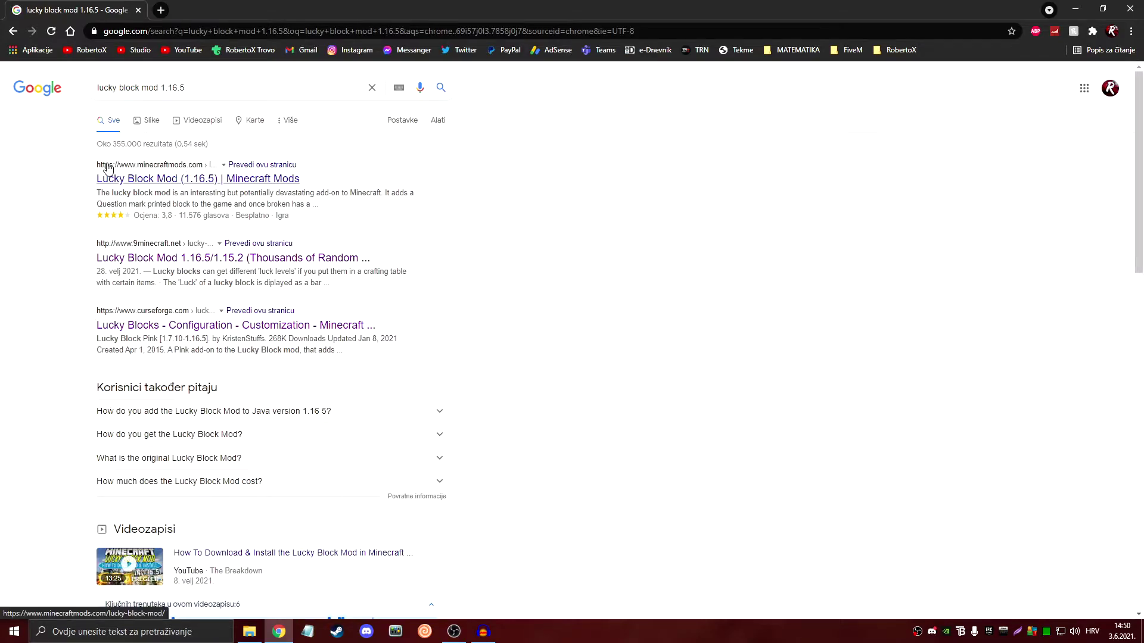
Open the minecraftmods.com Lucky Block Mod (1.16.5) result and follow its download link to the mod's official site
click(139, 184)
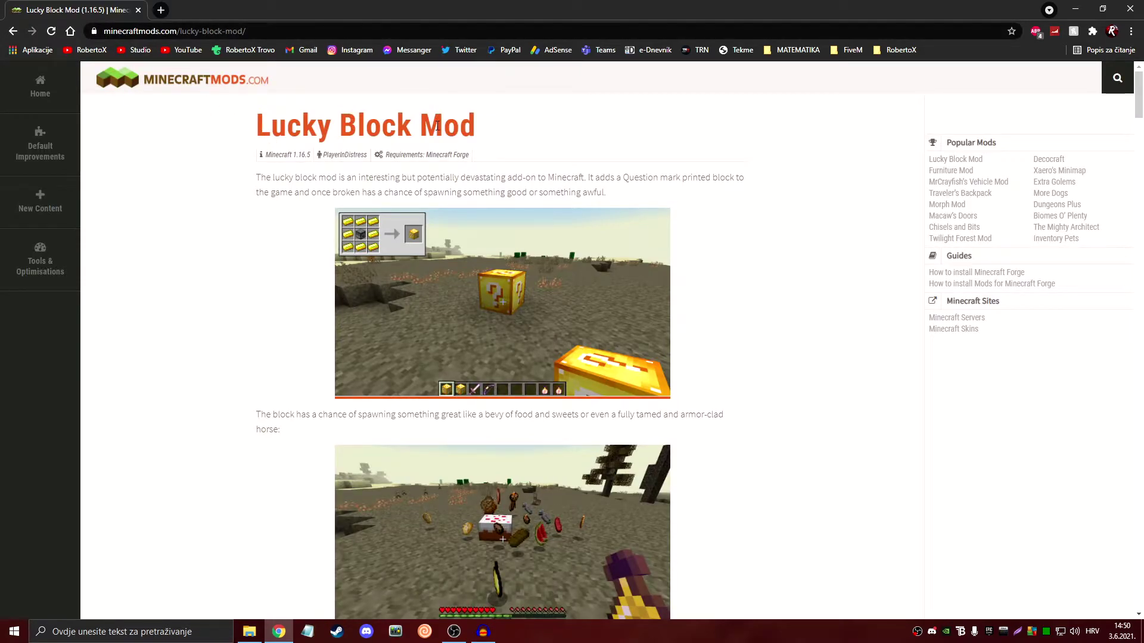
scroll(326, 185, down, 20)
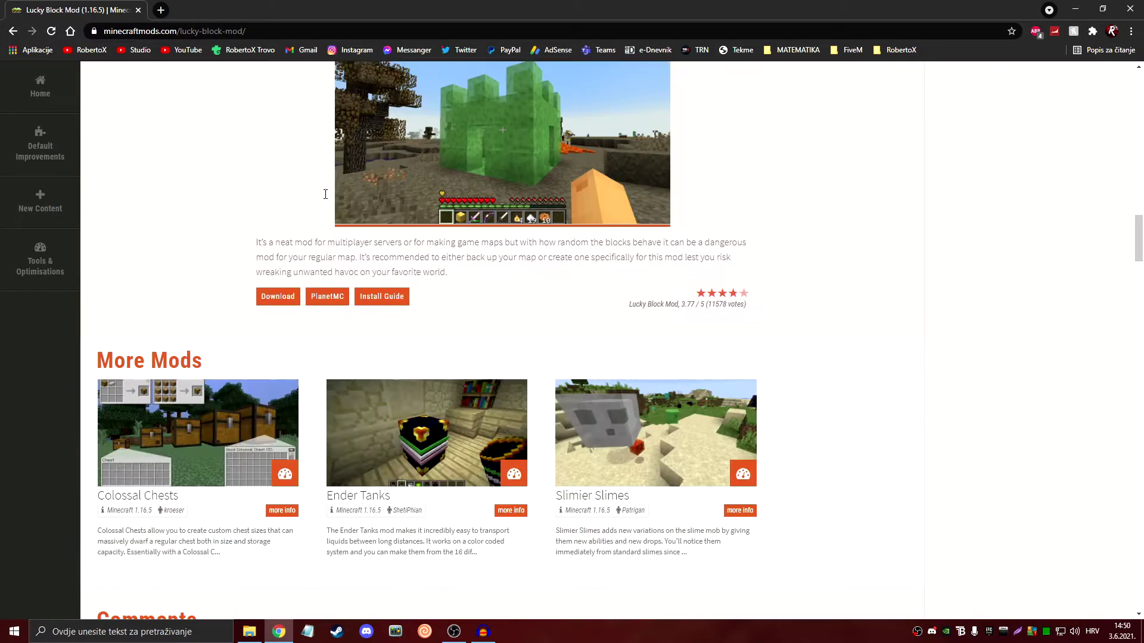
click(271, 301)
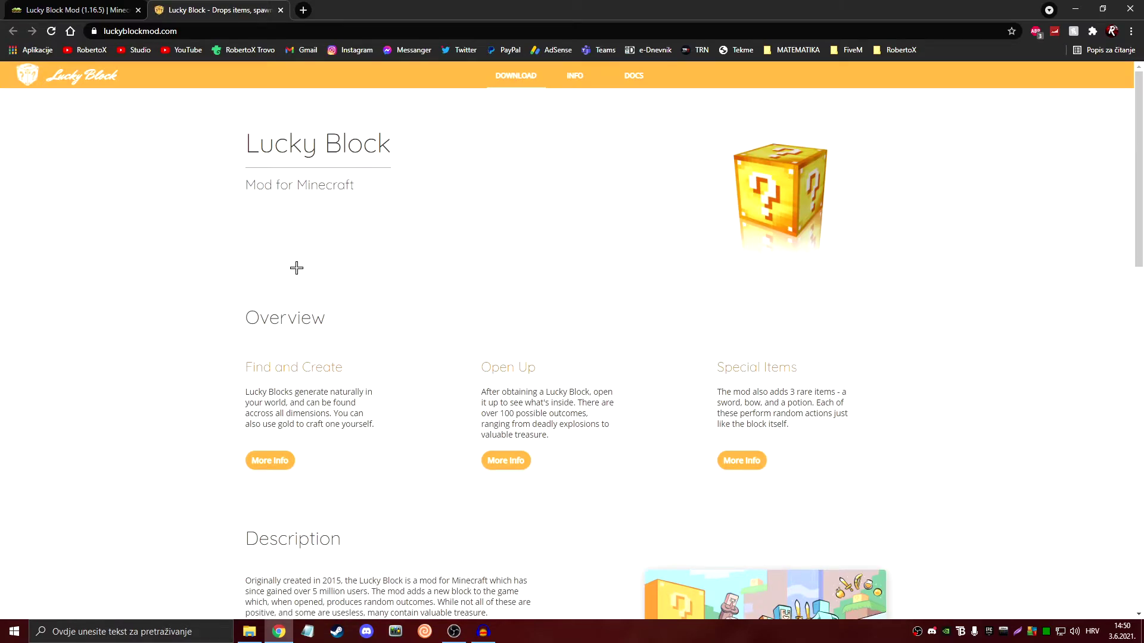
Find the site's Download section and open the downloads for Minecraft: Java Edition + Forge
scroll(306, 385, down, 15)
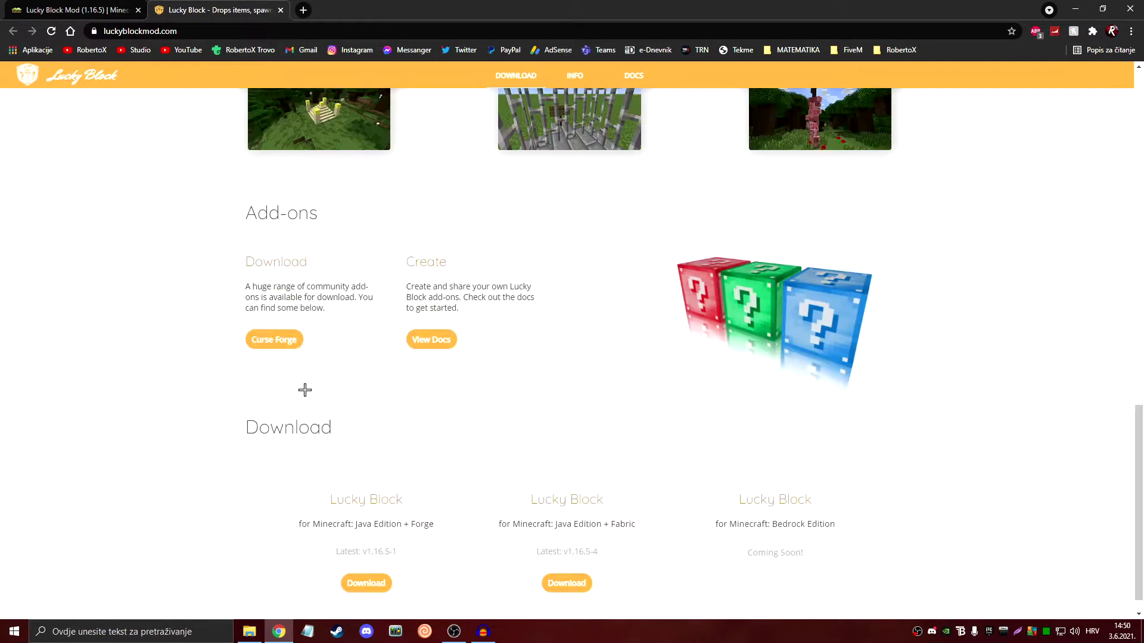
drag(252, 403, 334, 403)
click(333, 459)
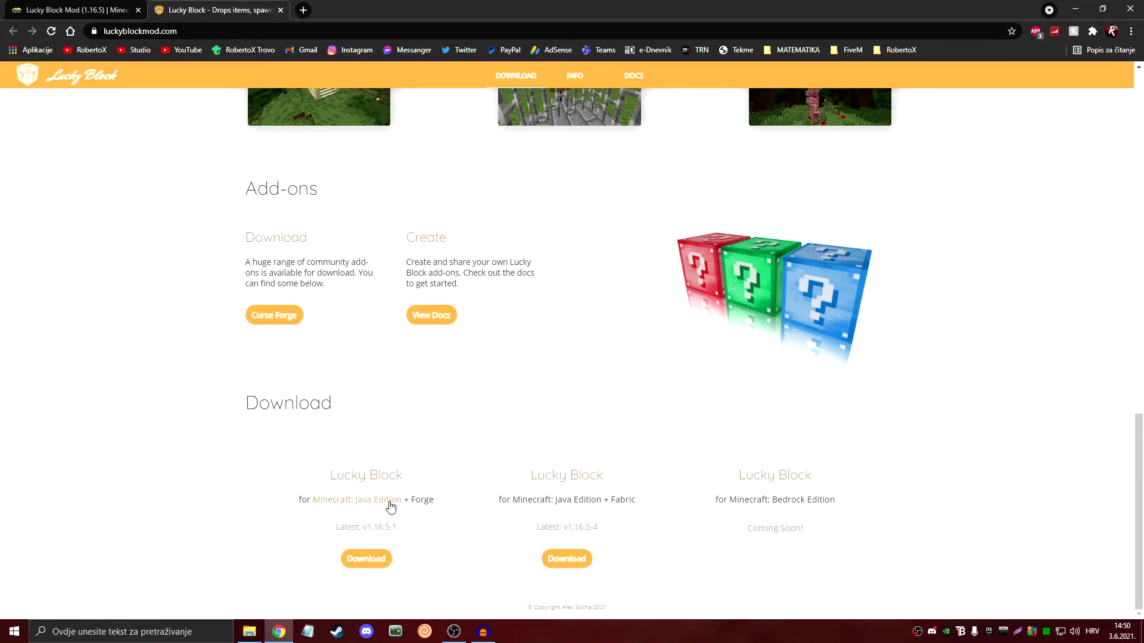
drag(448, 478, 439, 523)
click(359, 508)
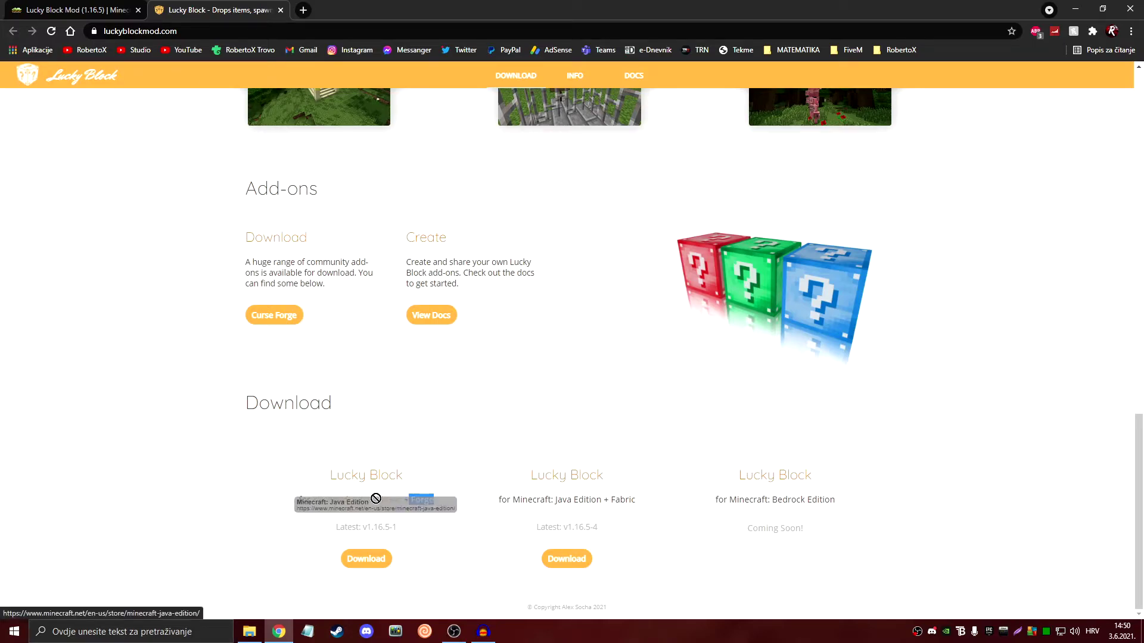
click(366, 559)
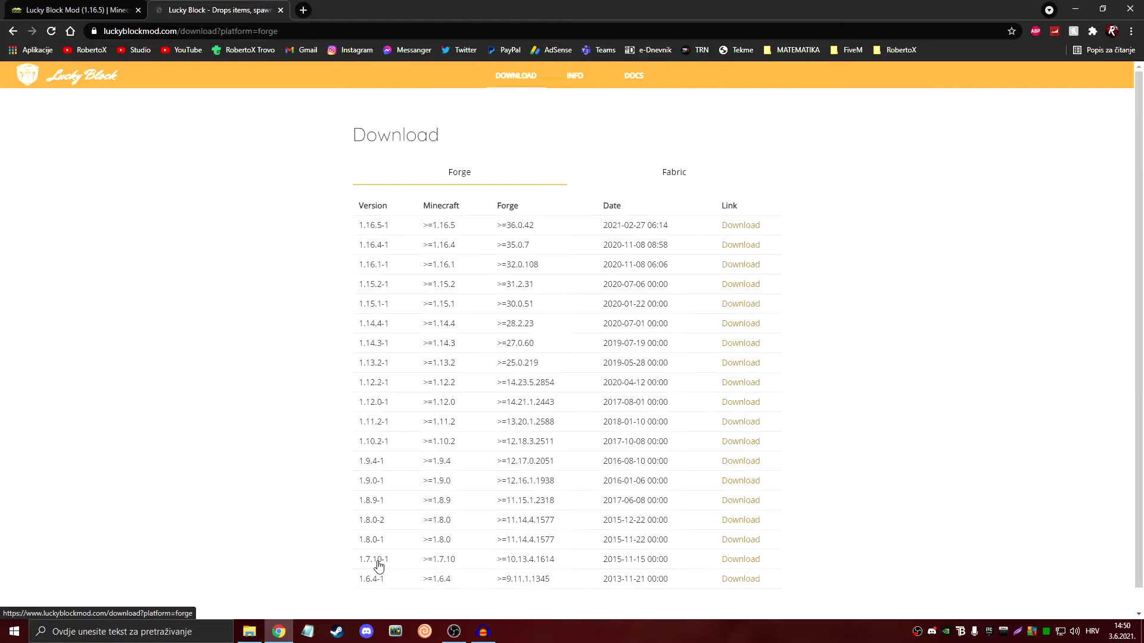
Download Lucky Block version 1.16.5-1 for Forge and save it to the desktop as luckyblock-1.16.5-1-forge
drag(364, 224, 674, 222)
click(688, 229)
click(733, 231)
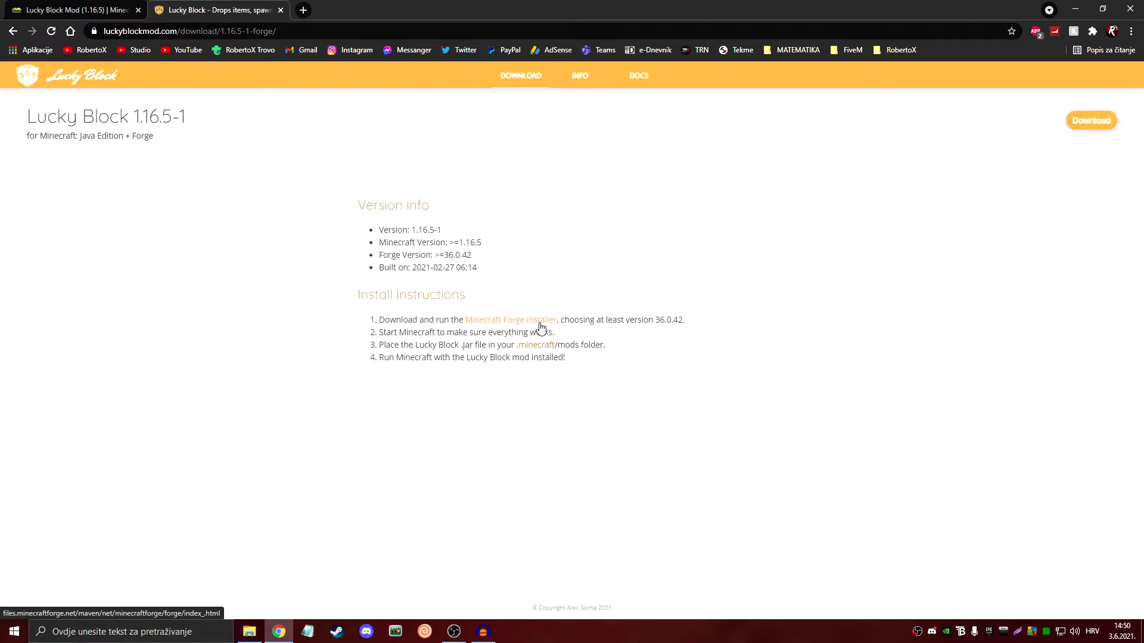
click(1076, 124)
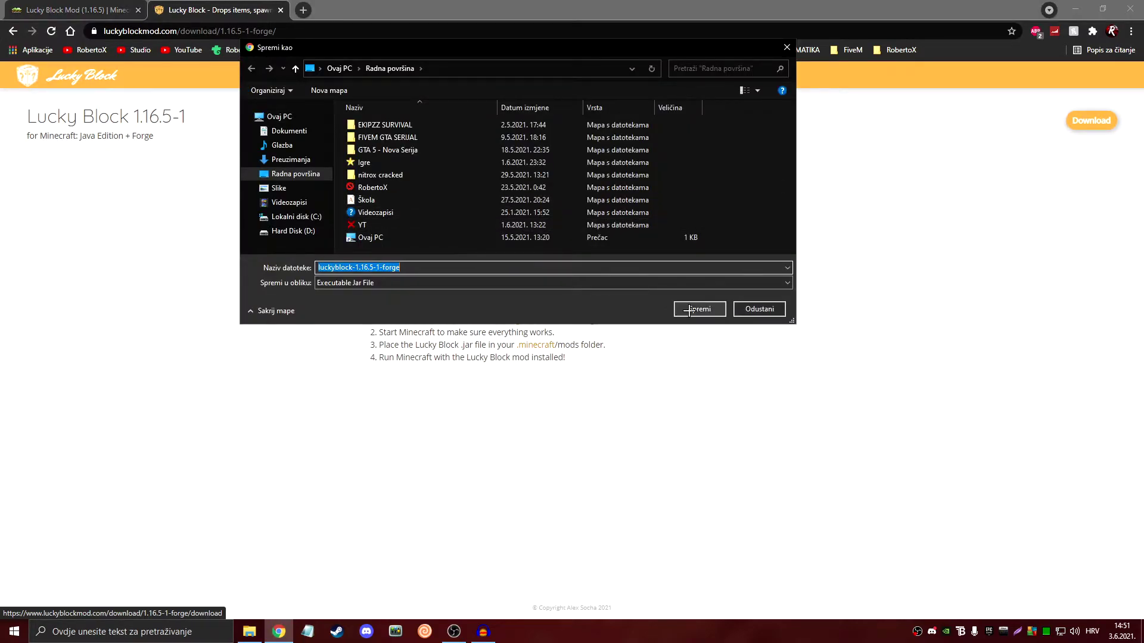
click(689, 311)
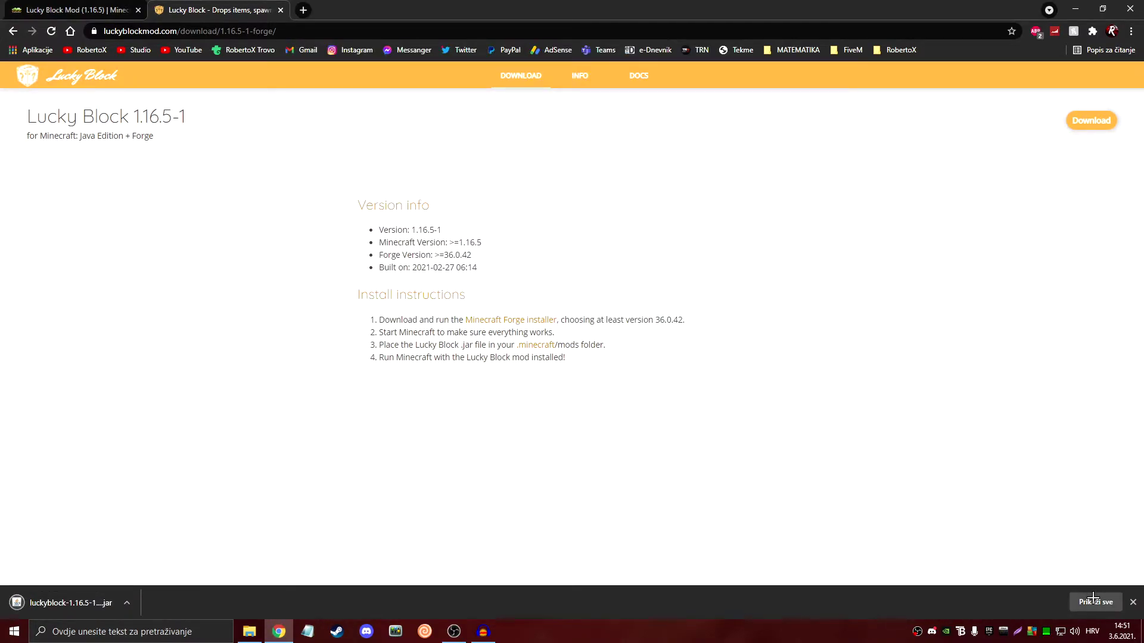
Remove the Lucky Block file's entry from Chrome's download list and close the browser
click(1094, 600)
click(741, 140)
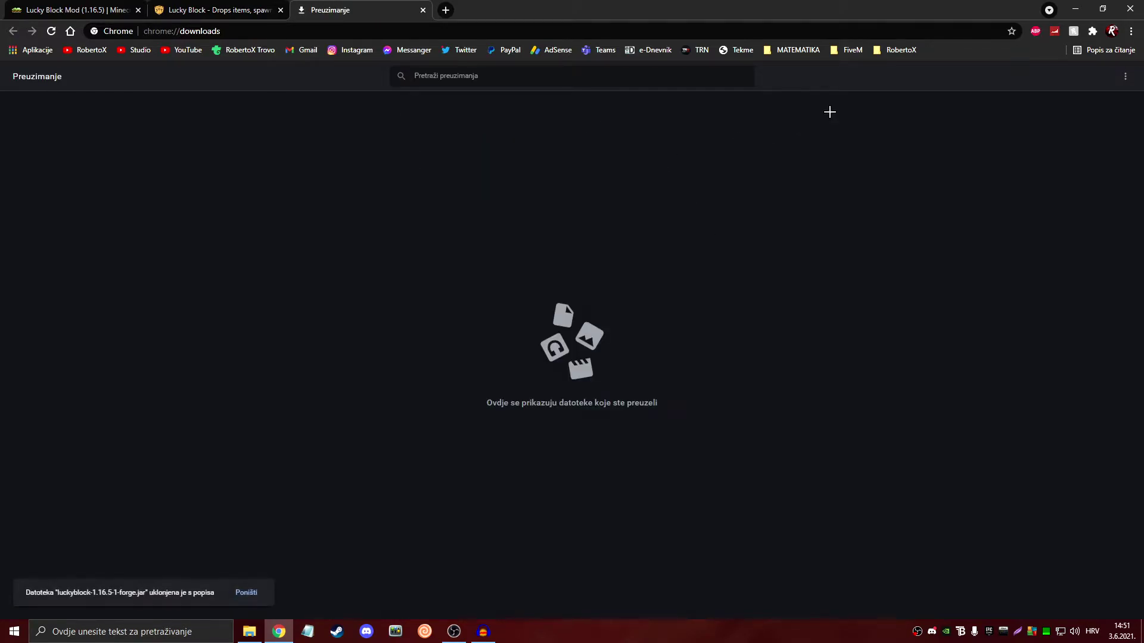
click(1130, 8)
Refresh the desktop and move the luckyblock-1.16.5-1-forge icon out of the corner towards the middle
right_click(315, 81)
click(347, 116)
drag(21, 19, 471, 203)
mouse_move(376, 162)
mouse_down()
mouse_move(581, 260)
mouse_move(570, 271)
mouse_up()
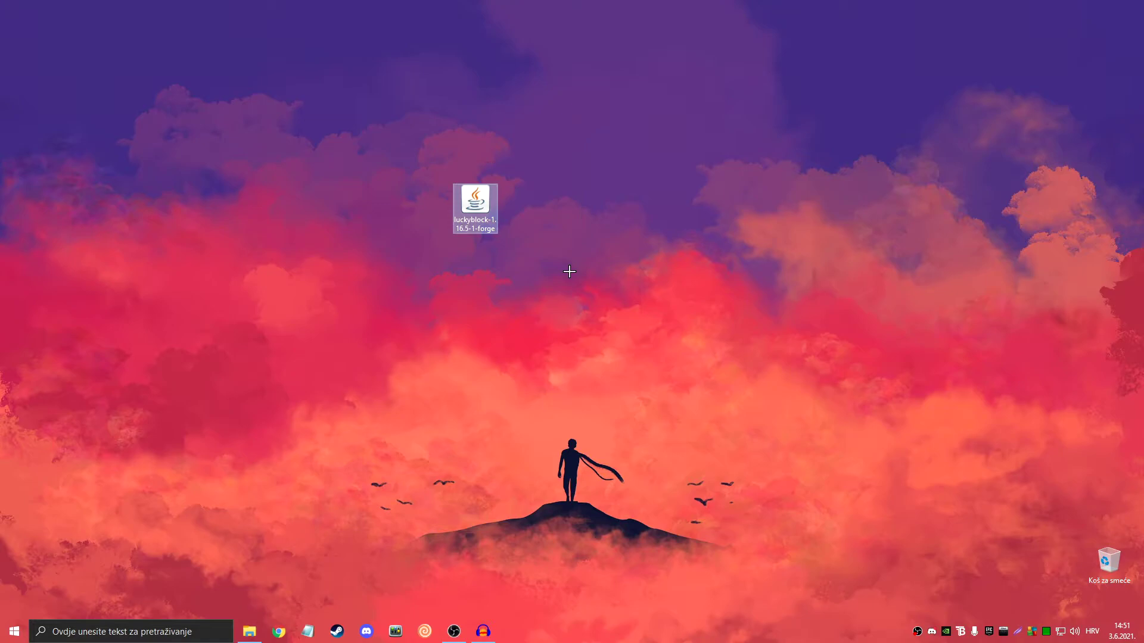
Move luckyblock-1.16.5-1-forge from the desktop into the .minecraft mods folder and close the folder window
click(252, 625)
drag(545, 27, 792, 55)
drag(478, 211, 695, 291)
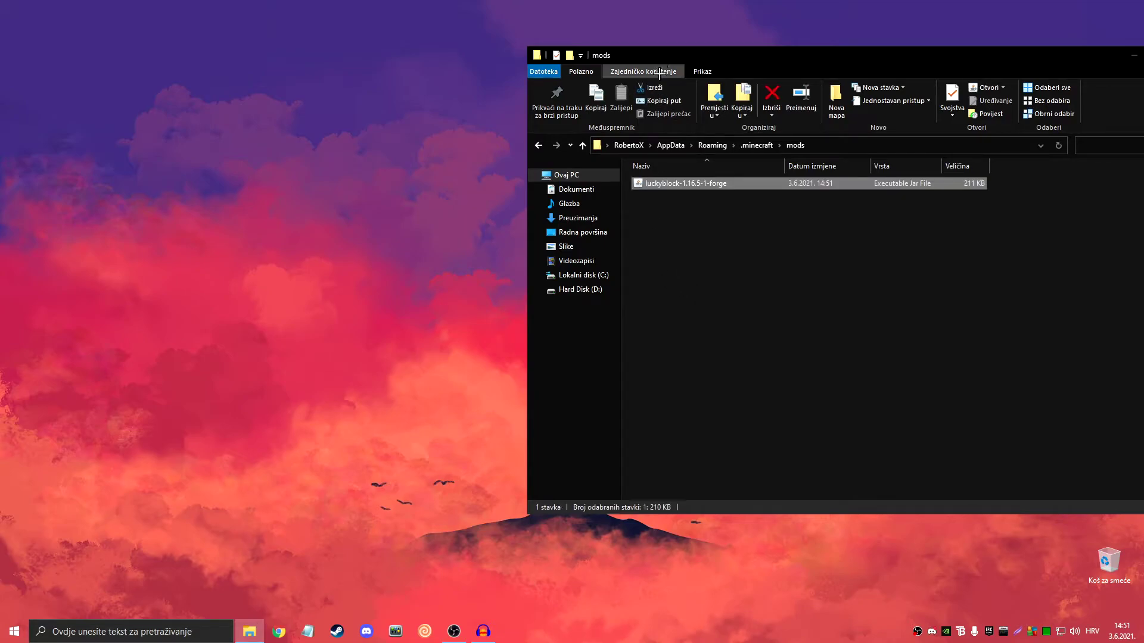
drag(659, 53, 433, 51)
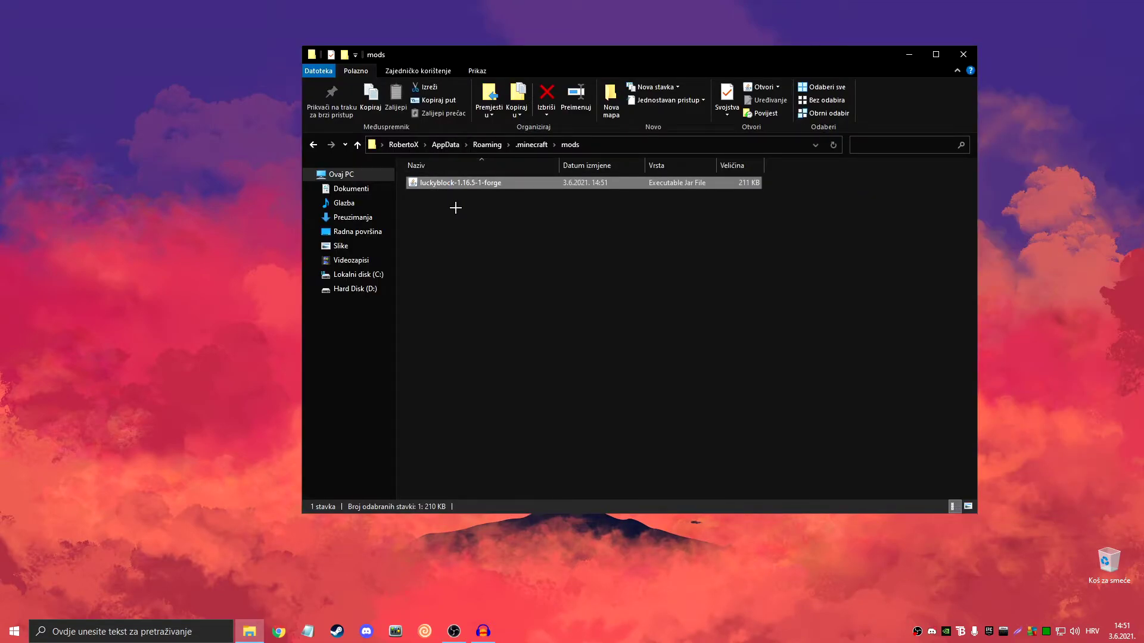
click(963, 54)
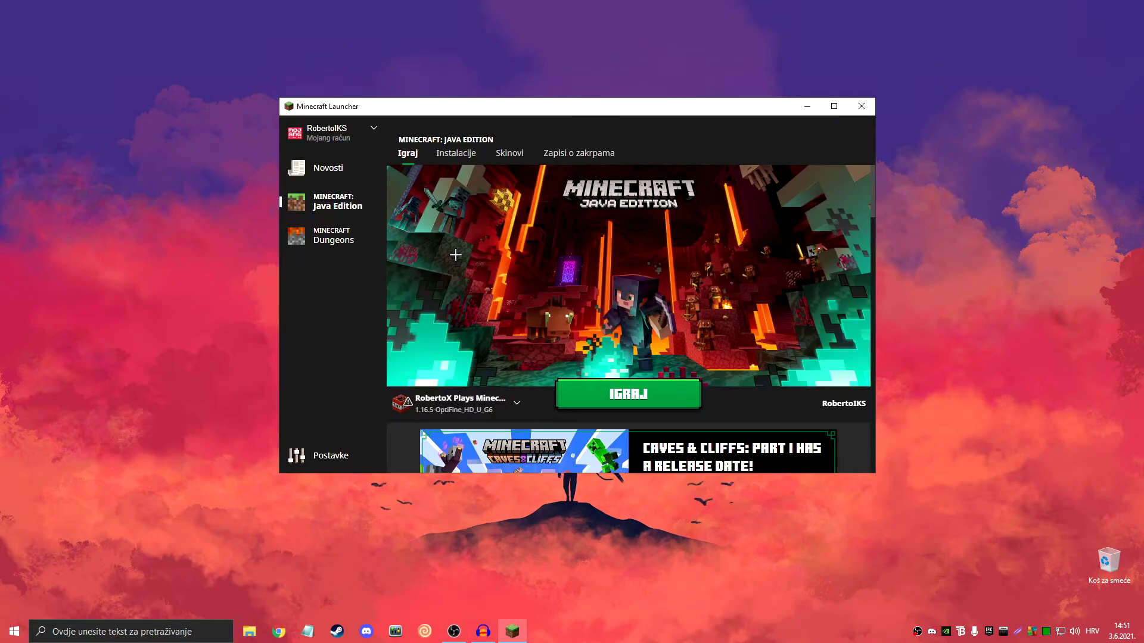
In Minecraft Launcher, start a new Java Edition installation named Forge 1.16.5 with a dark bedrock-like block icon
click(452, 153)
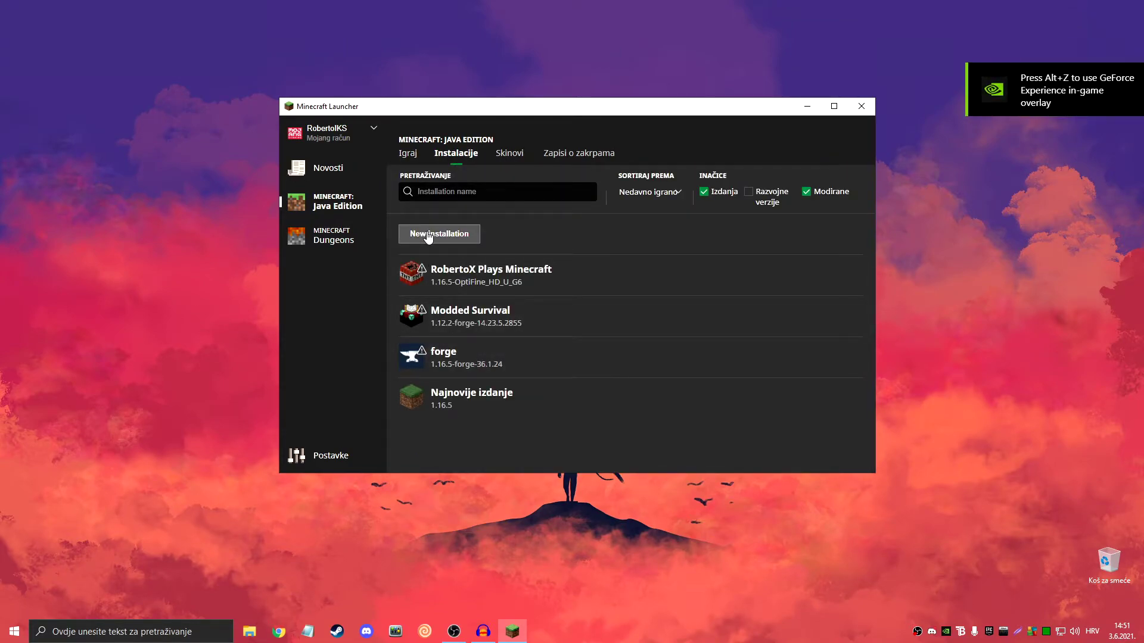
click(435, 237)
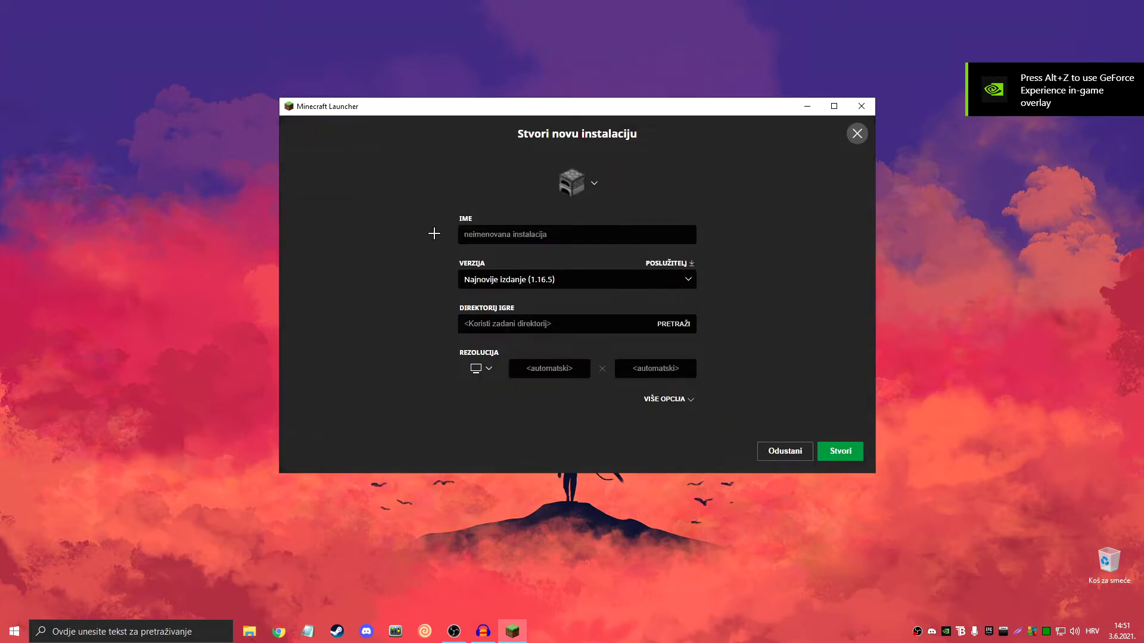
click(486, 234)
text(Forge 1.16.5)
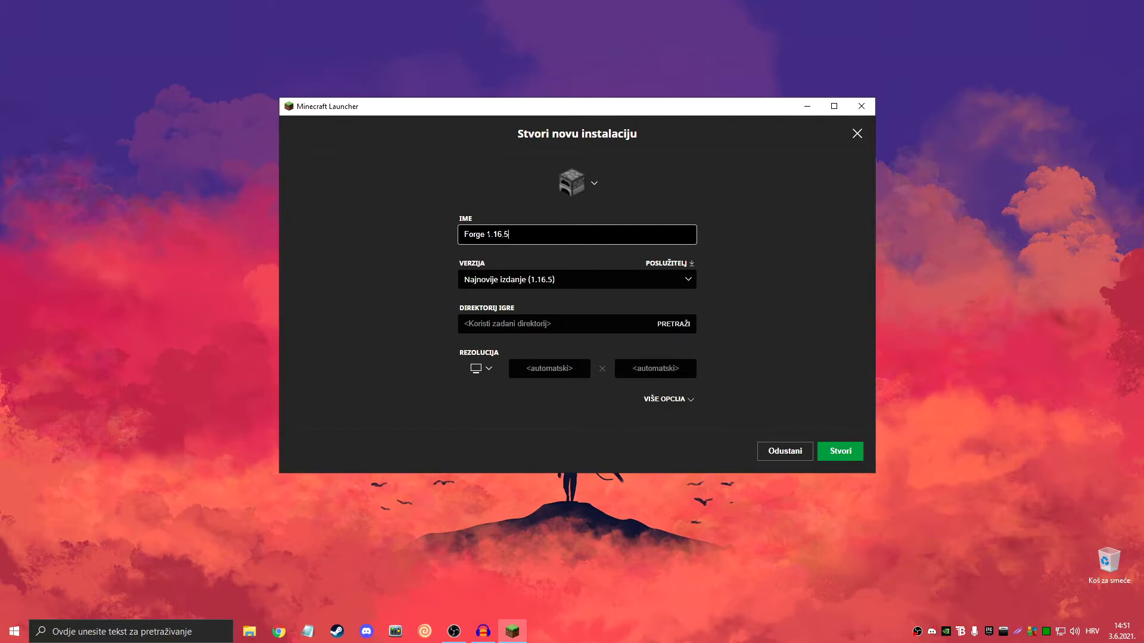
drag(512, 234, 439, 235)
click(571, 183)
click(400, 244)
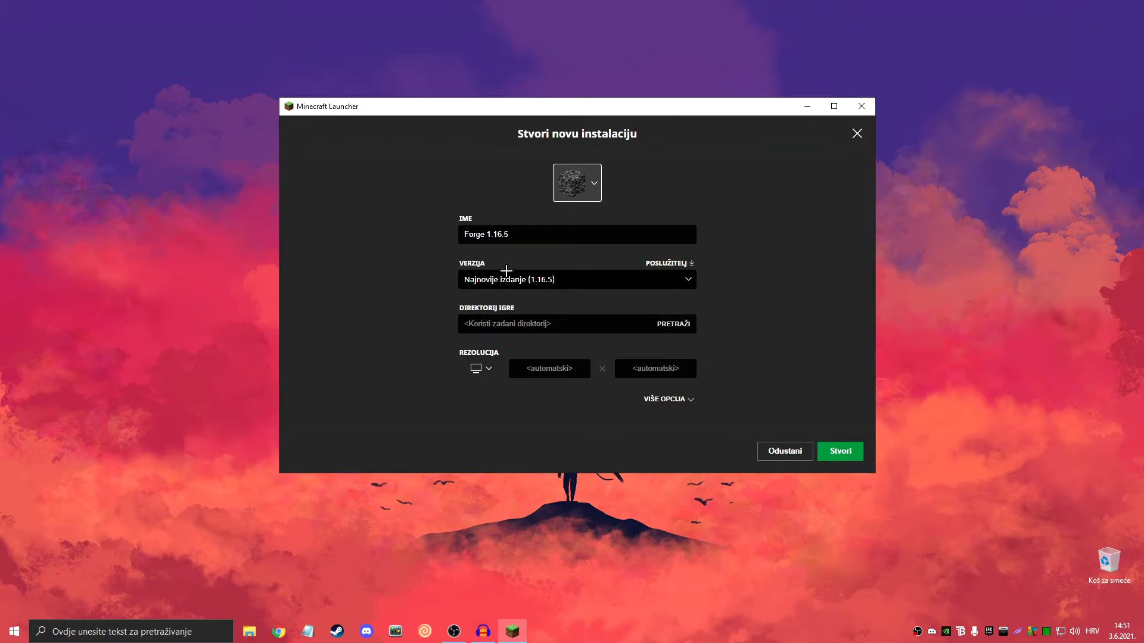
Set the installation's version to release 1.16.5-forge-36.1.24 and create it
click(548, 284)
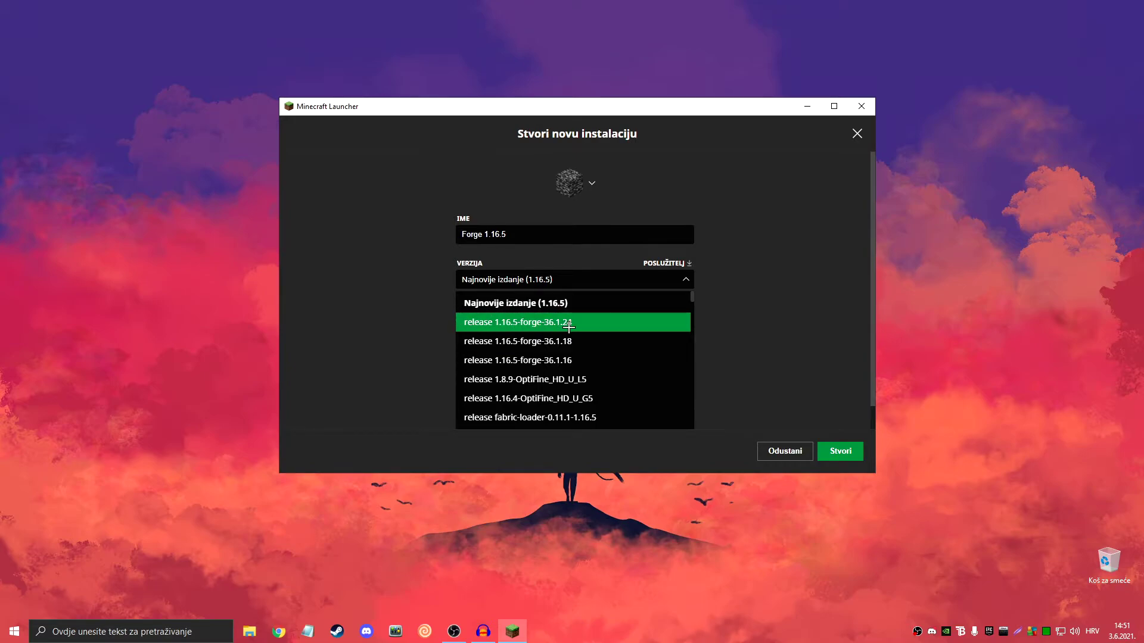
click(556, 323)
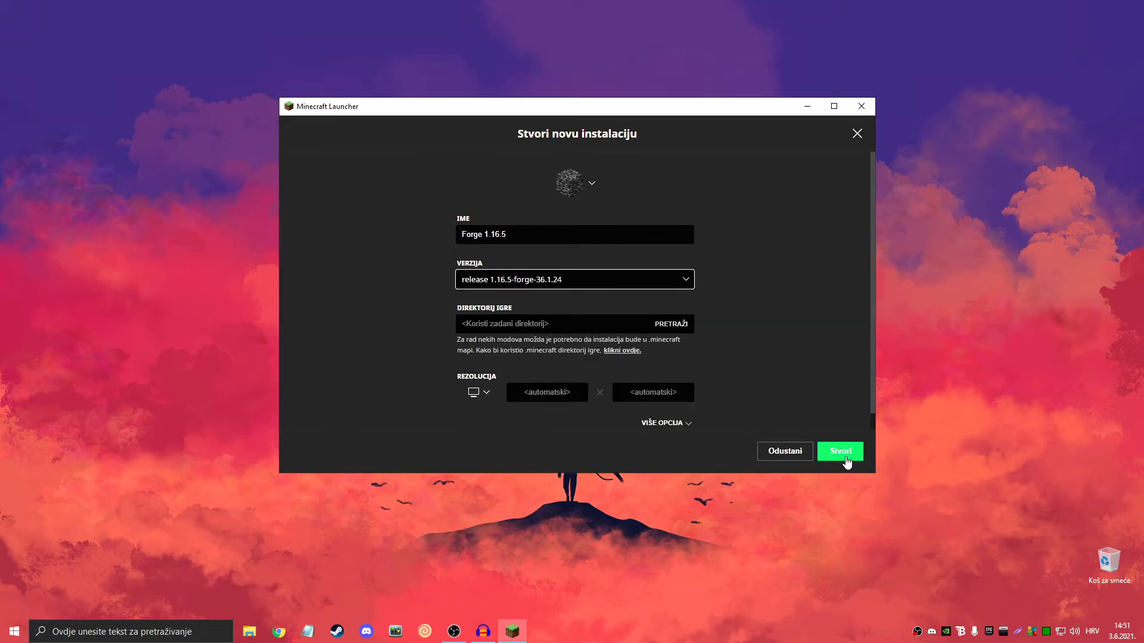
click(846, 459)
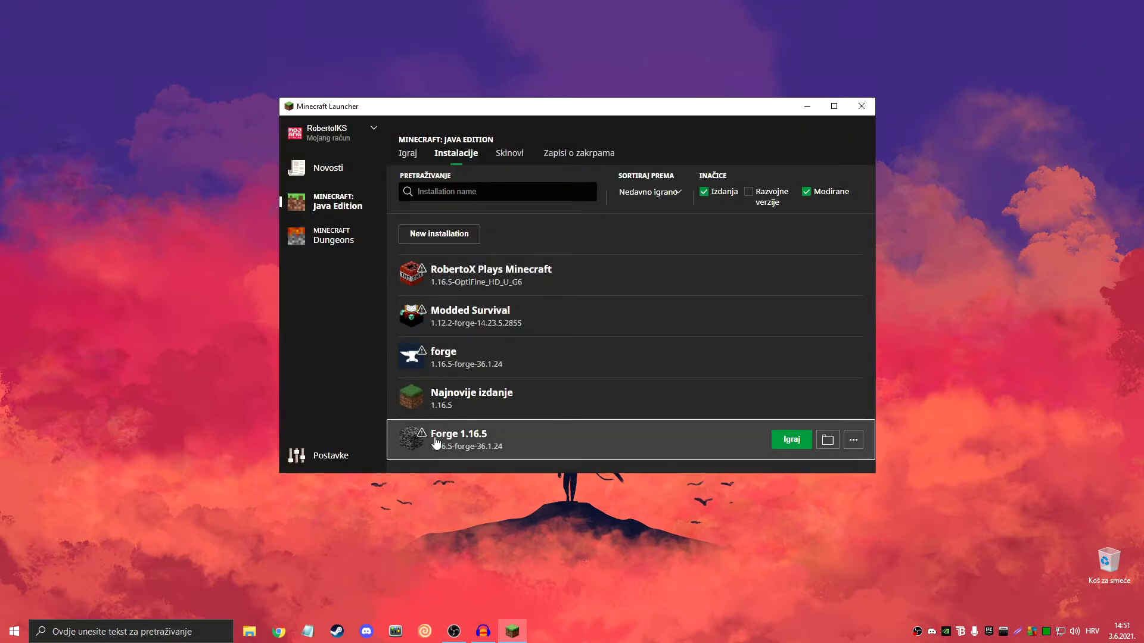
Launch Minecraft from the new Forge 1.16.5 installation and confirm starting it
click(781, 444)
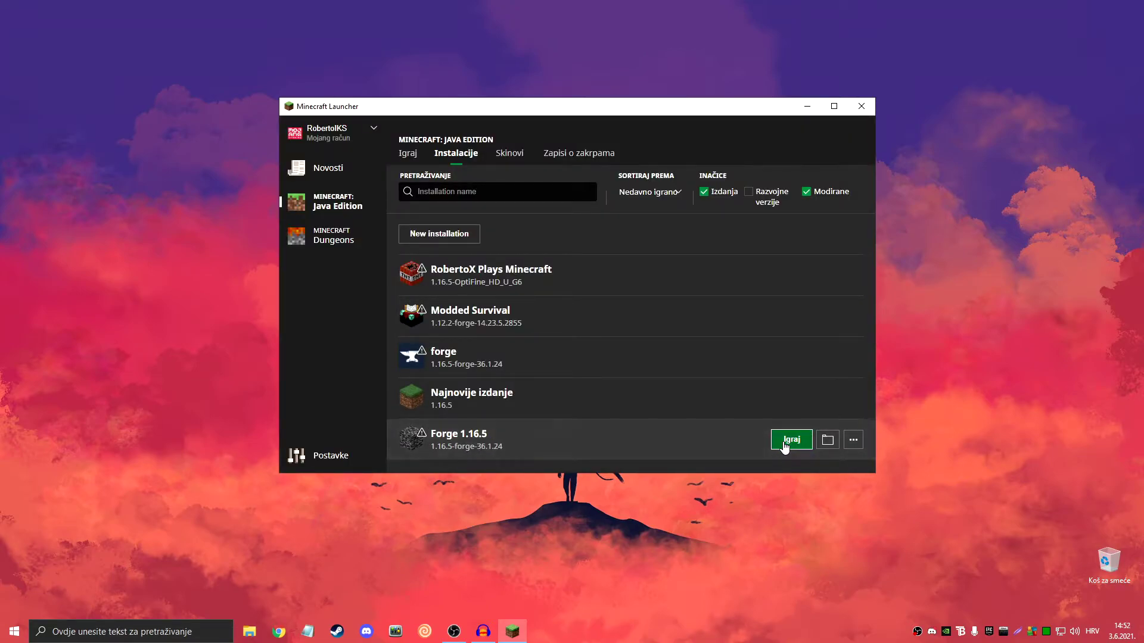
click(432, 309)
click(706, 354)
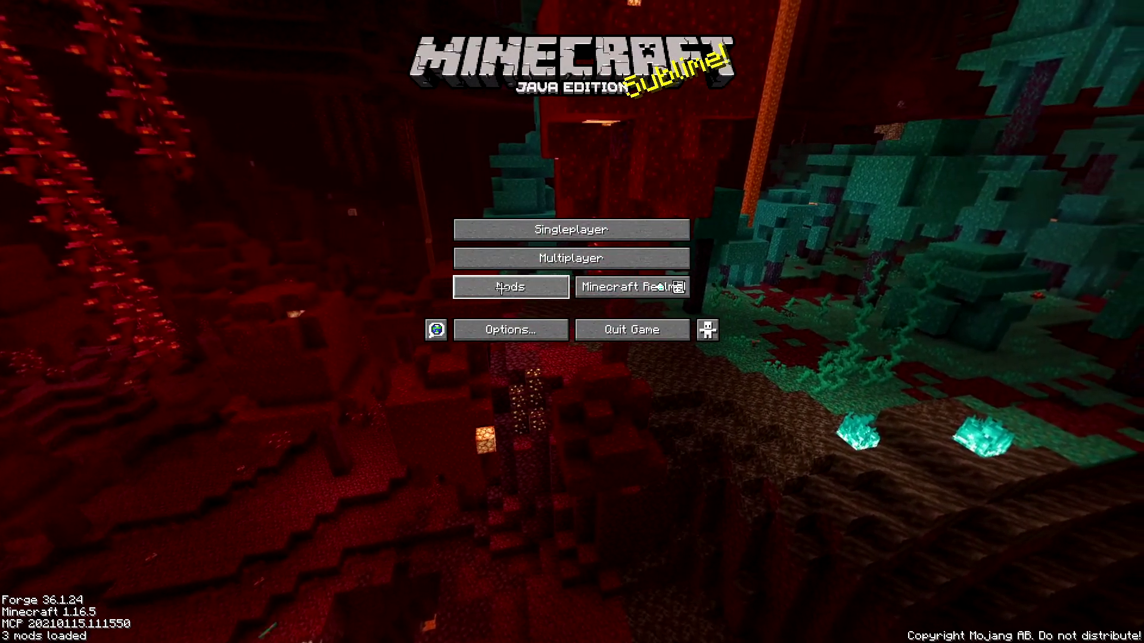
Check the Lucky Block entry's details in the game's mod list and return to the title screen
click(478, 280)
click(48, 88)
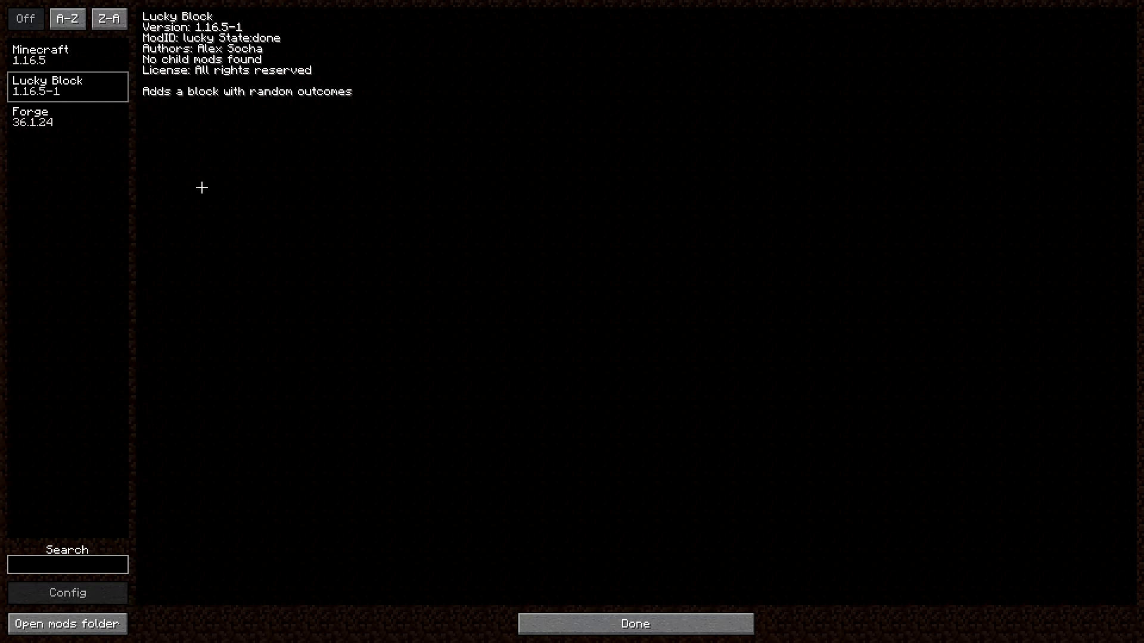
click(653, 618)
Start creating a new singleplayer world
click(572, 229)
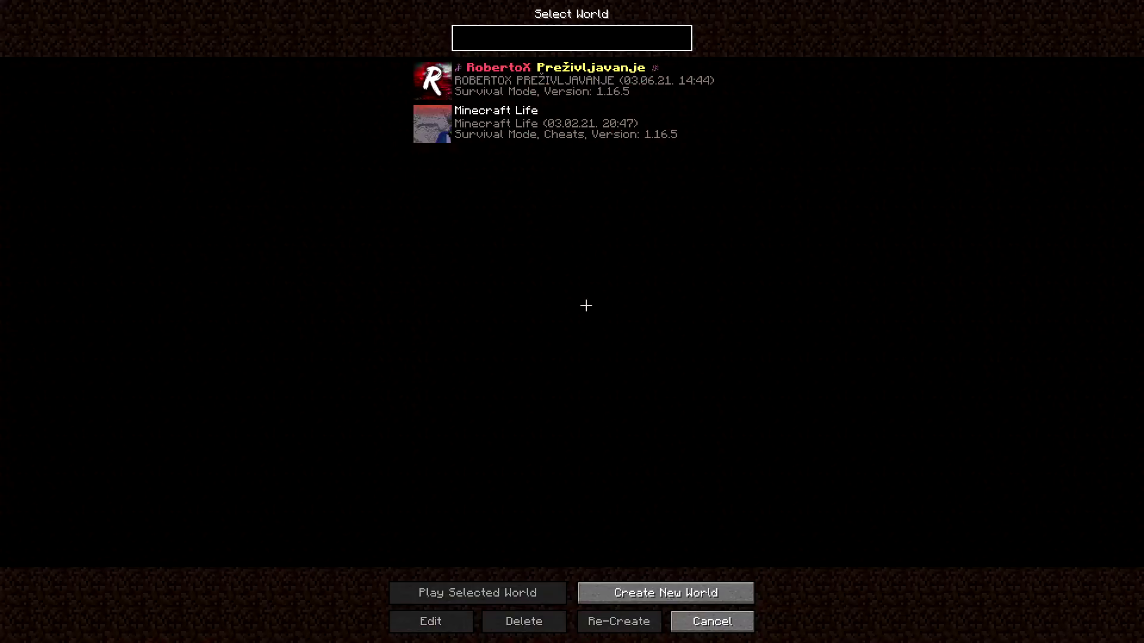
click(665, 593)
click(624, 132)
click(623, 132)
click(623, 132)
click(623, 133)
click(624, 132)
click(624, 133)
click(623, 133)
click(623, 132)
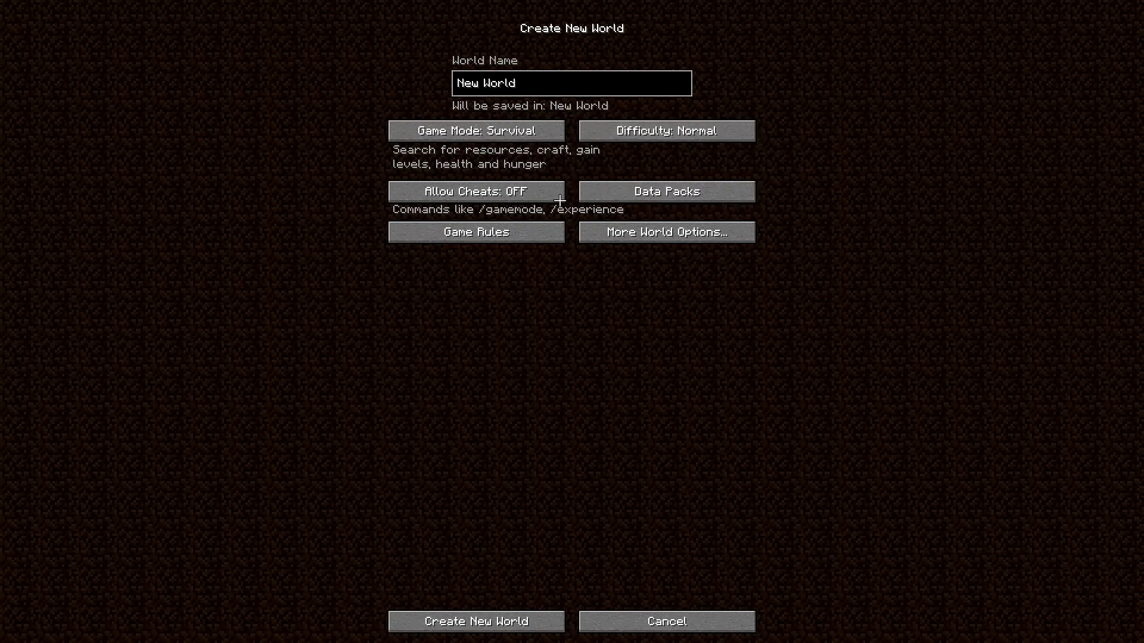
Set the new world to Creative mode with the Superflat world type and create it
click(484, 132)
click(483, 133)
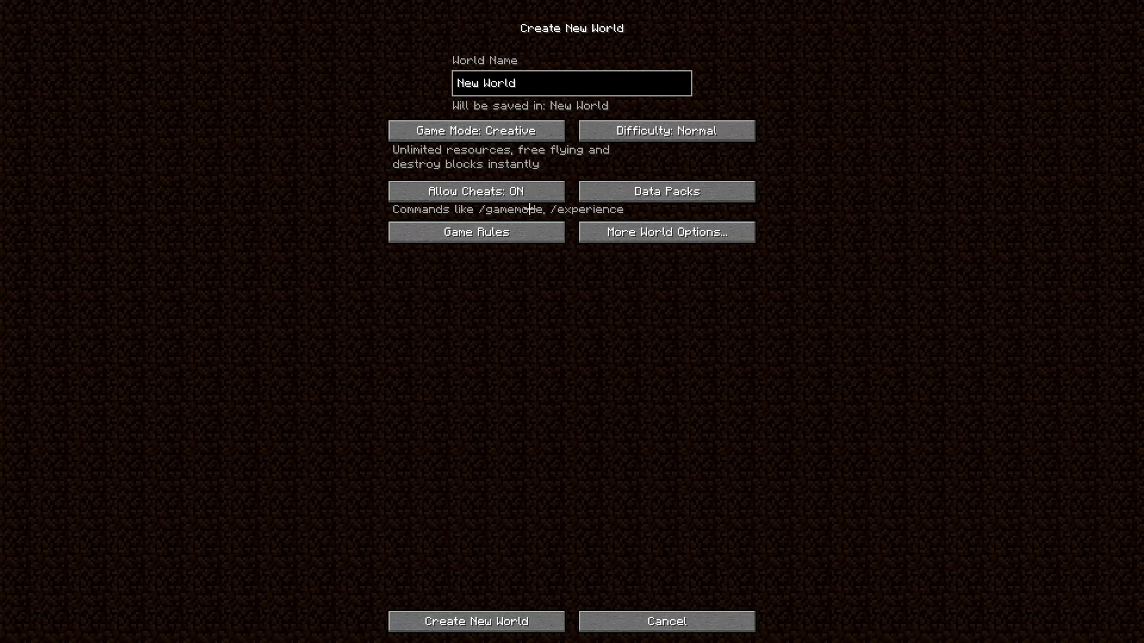
click(649, 233)
click(655, 134)
click(655, 134)
click(654, 133)
click(655, 134)
click(654, 133)
click(655, 134)
click(654, 134)
click(654, 134)
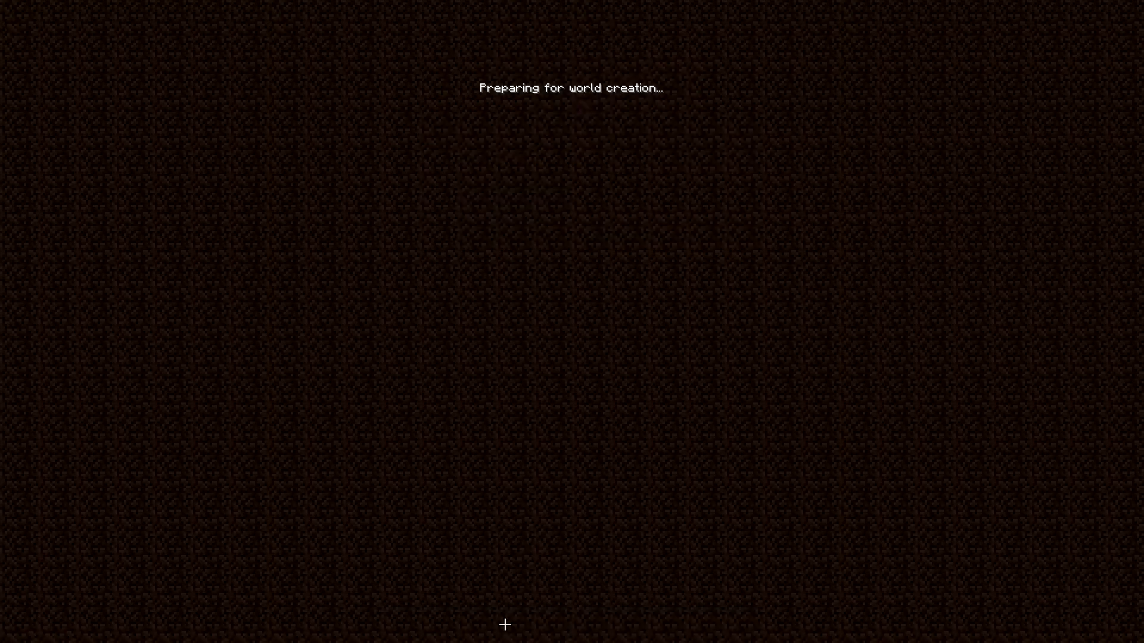
click(506, 622)
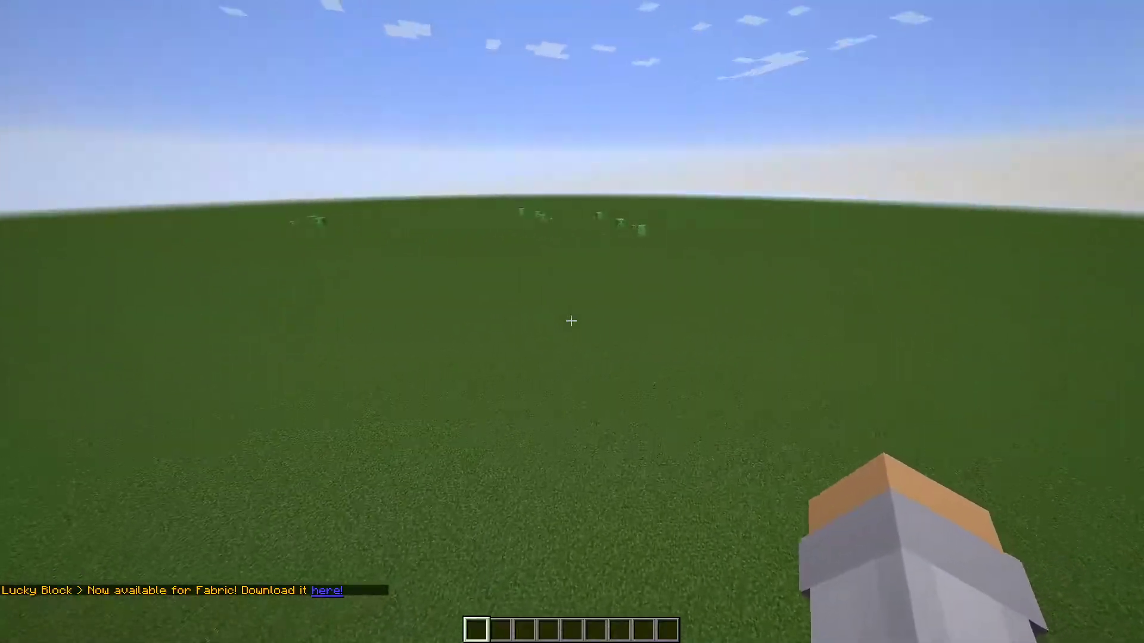
key(t)
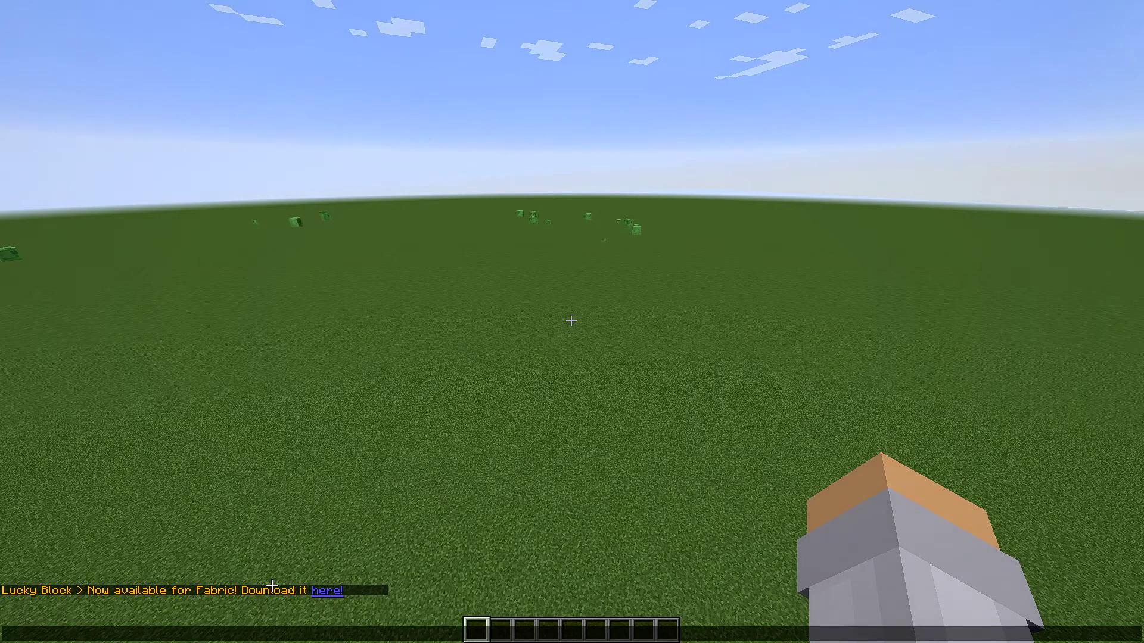
key(Escape)
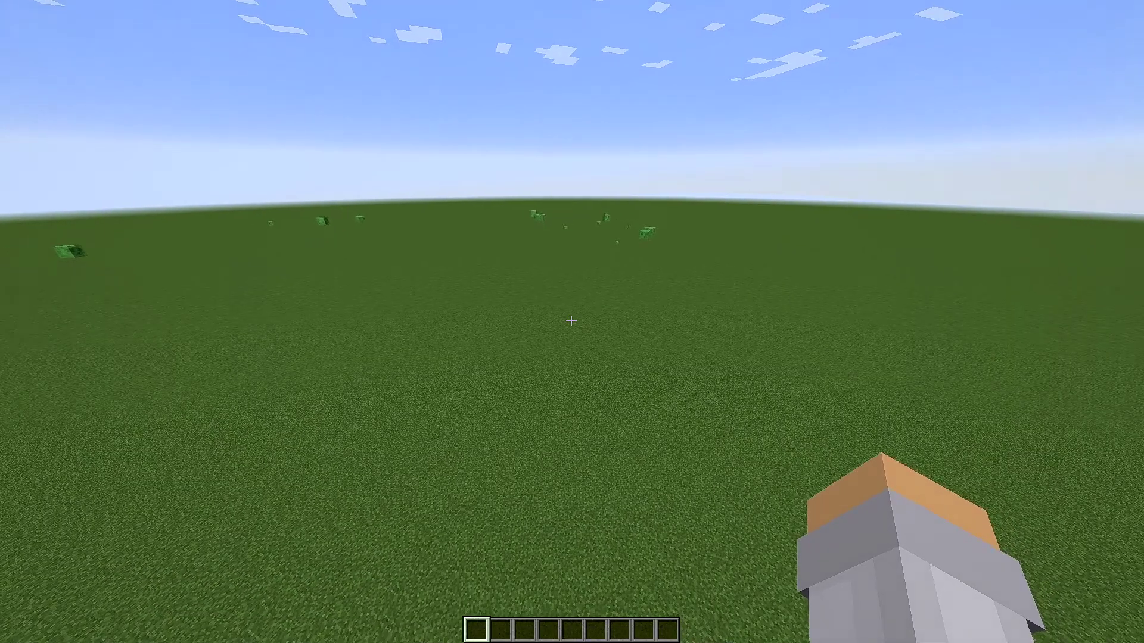
Look through the Building Blocks in the creative inventory for the lucky blocks
key(e)
scroll(566, 322, down, 5)
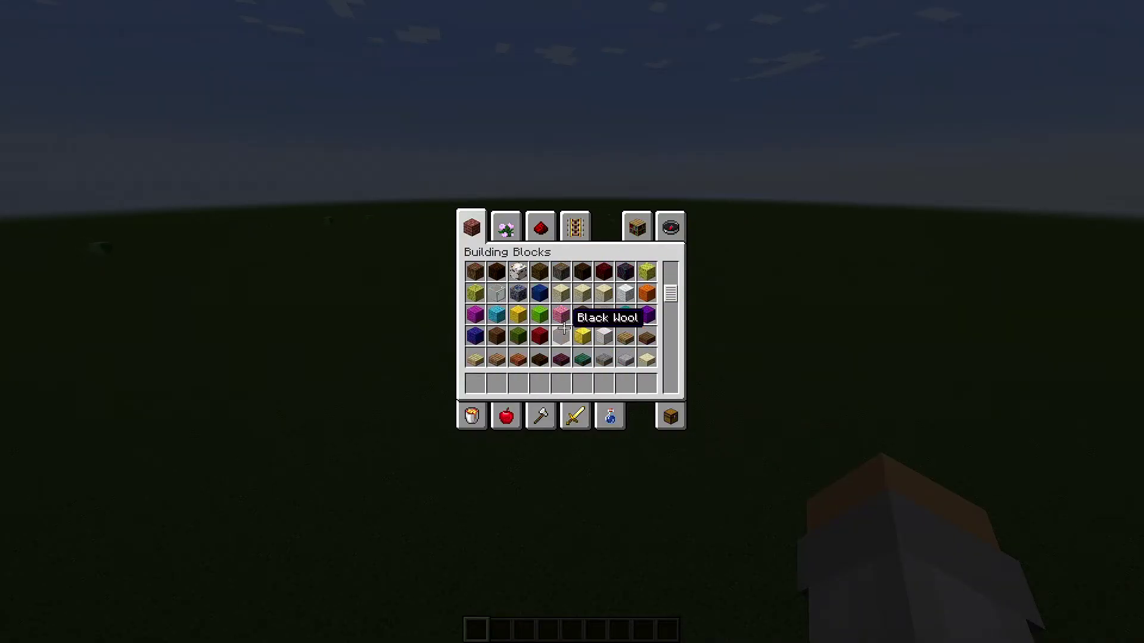
scroll(570, 328, down, 4)
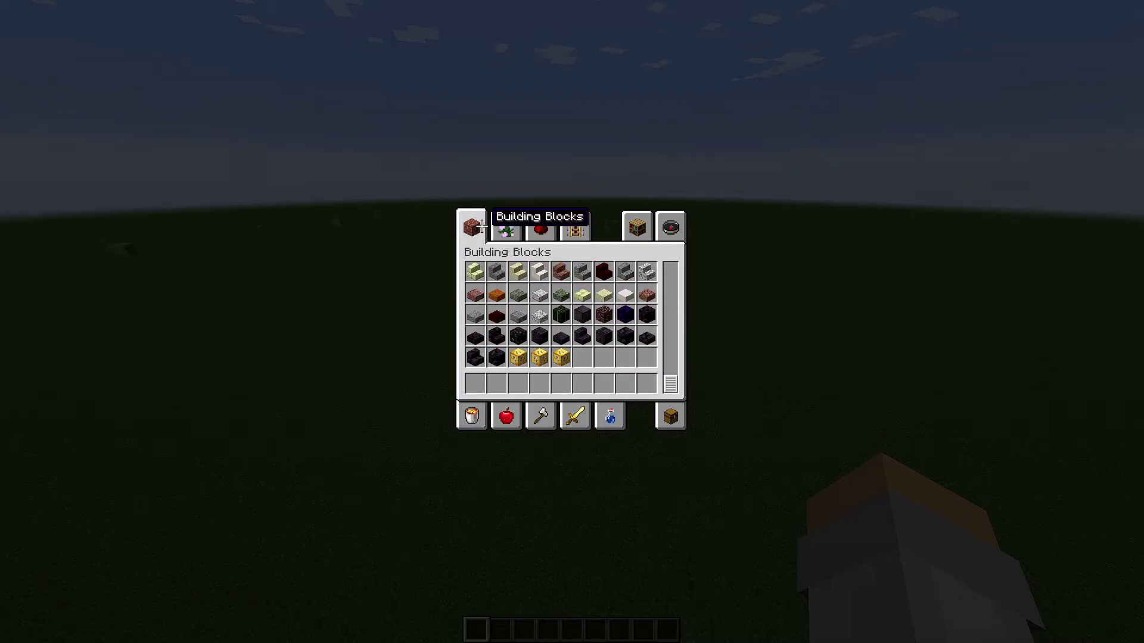